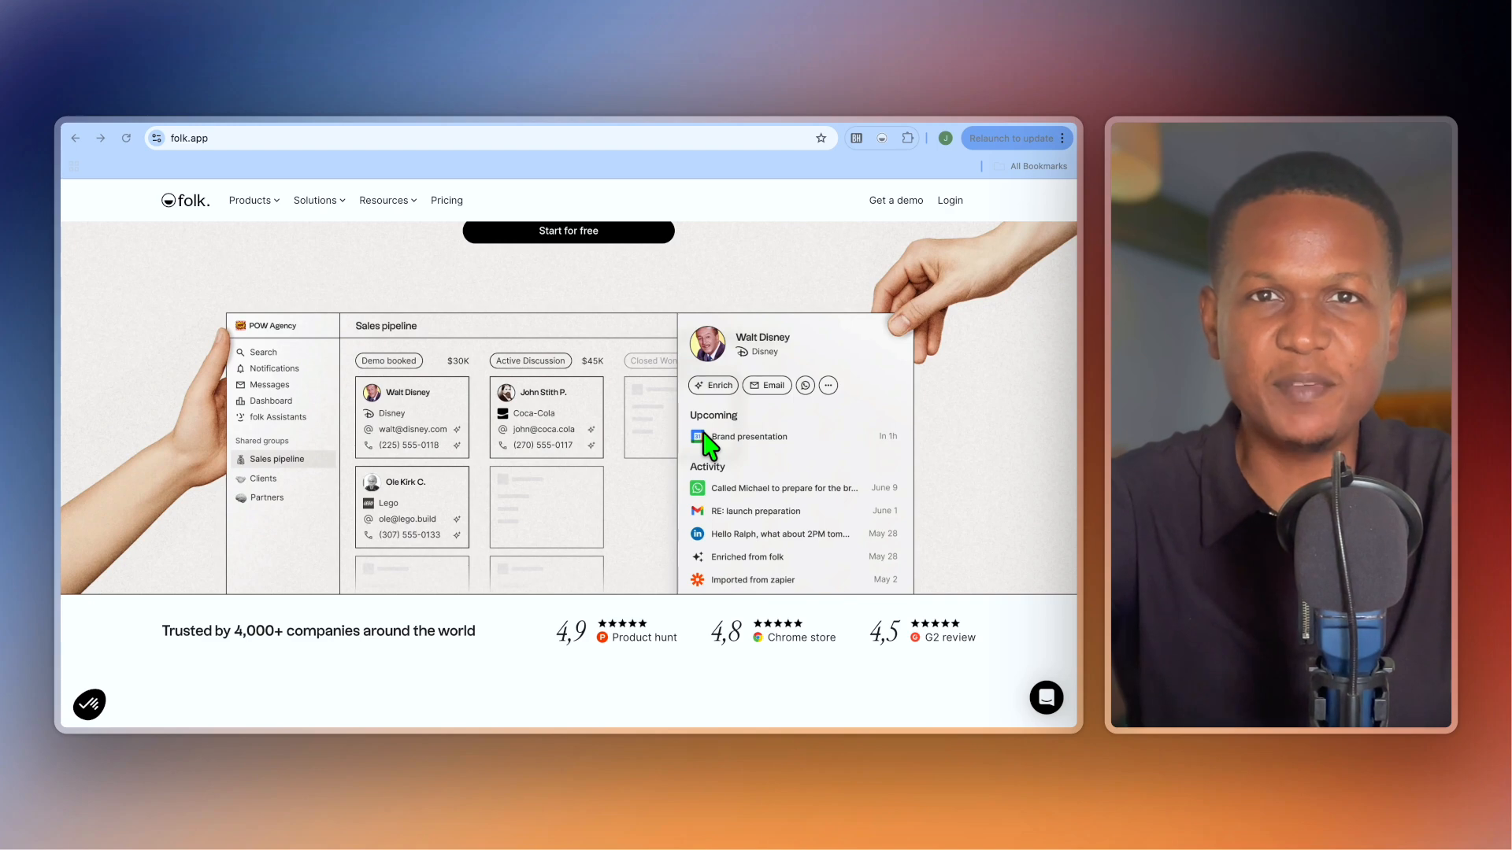
Scroll the folk.app homepage past the assistants diagram to the folkX 'Capture contacts fast as lightning' section.
{"action": "scroll", "coordinate": [704, 434], "scroll_direction": "down", "scroll_amount": 2}
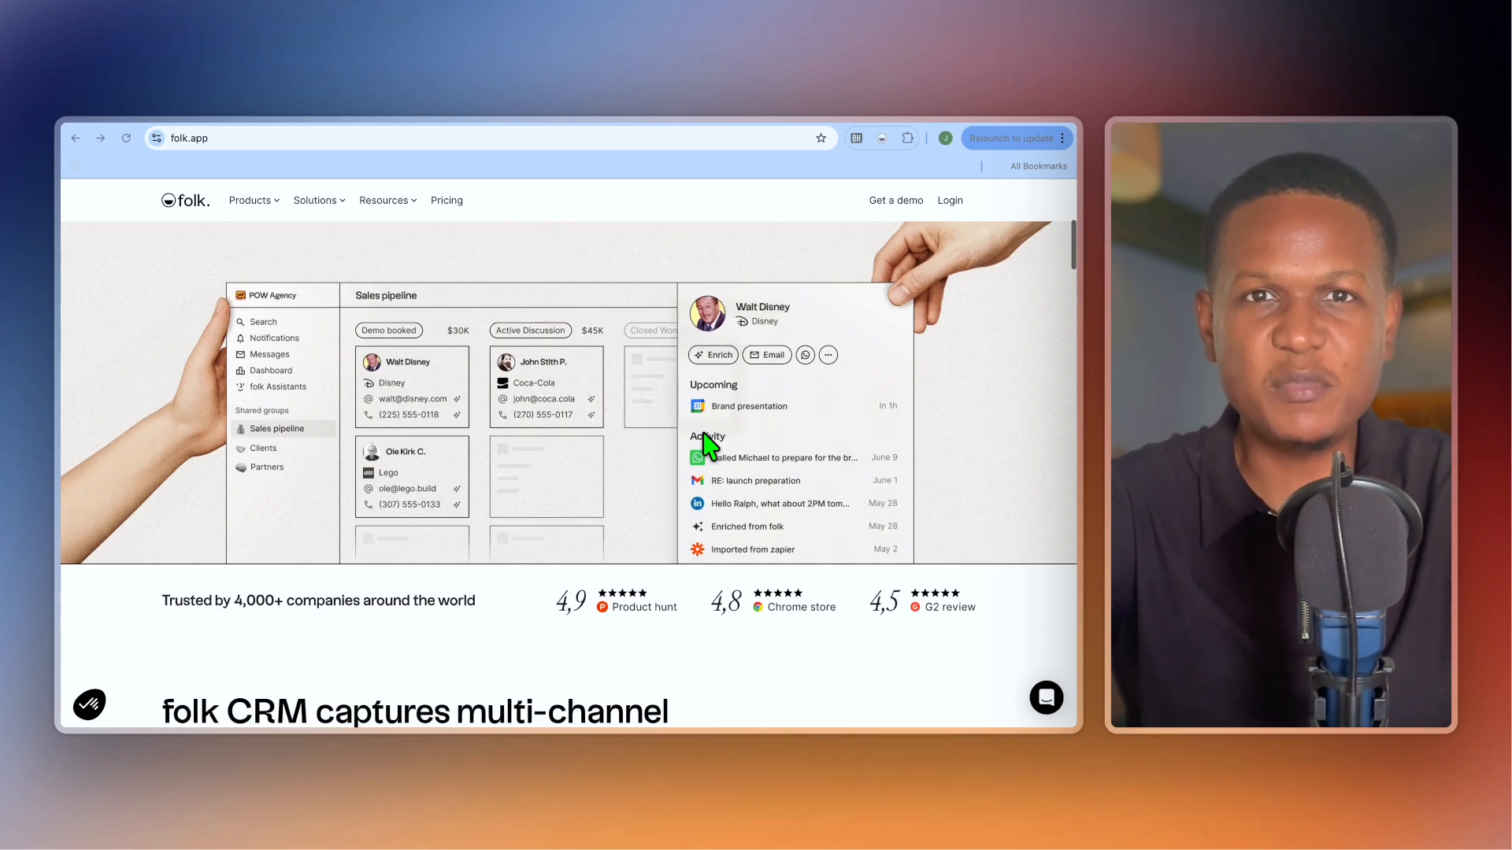
{"action": "scroll", "coordinate": [704, 435], "scroll_direction": "down", "scroll_amount": 3}
{"action": "scroll", "coordinate": [709, 446], "scroll_direction": "down", "scroll_amount": 3}
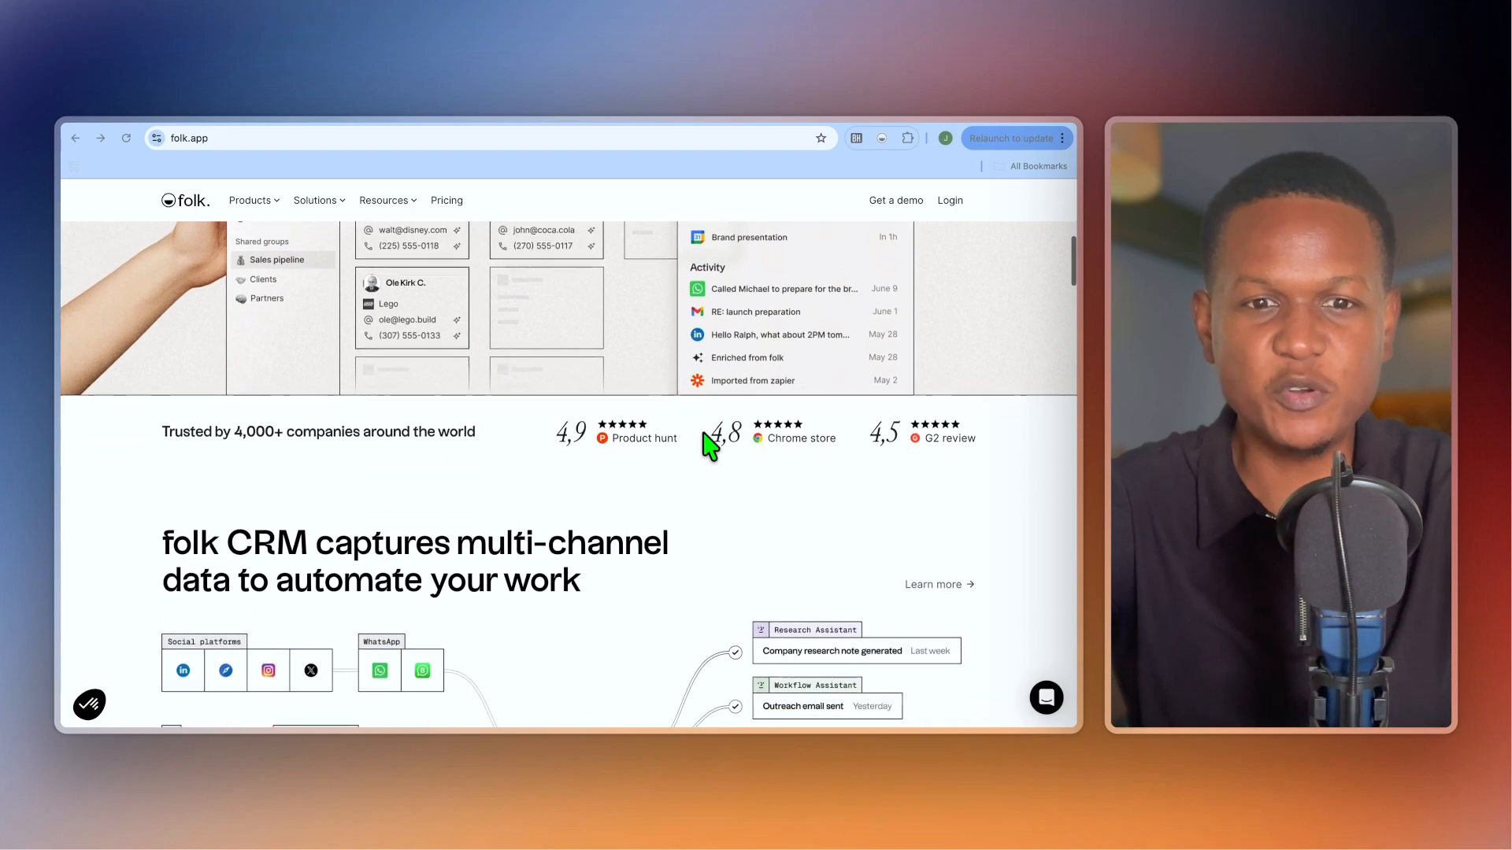
{"action": "scroll", "coordinate": [708, 446], "scroll_direction": "down", "scroll_amount": 3}
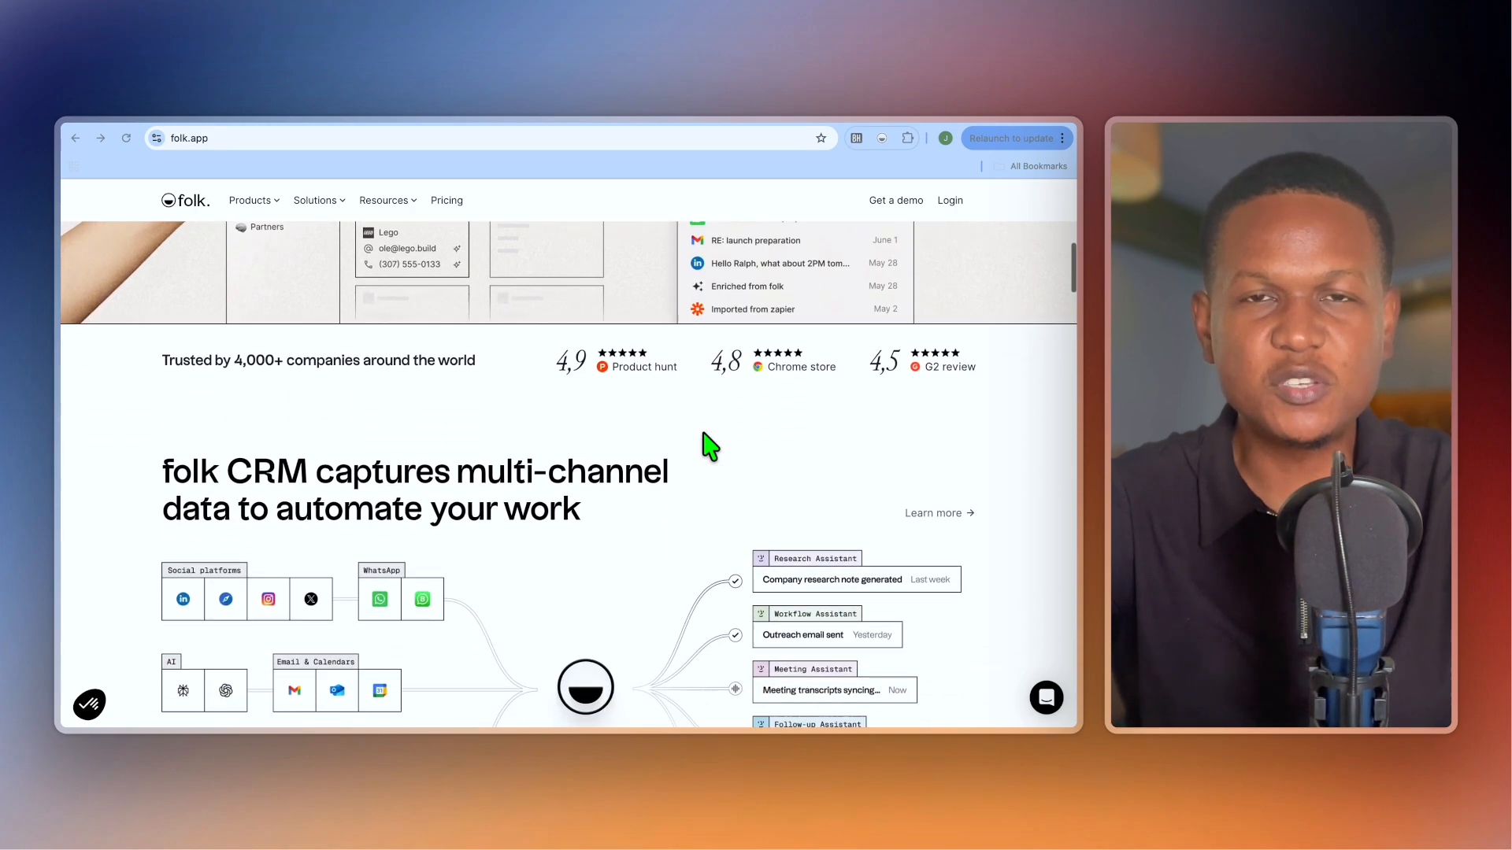
{"action": "scroll", "coordinate": [709, 446], "scroll_direction": "down", "scroll_amount": 4}
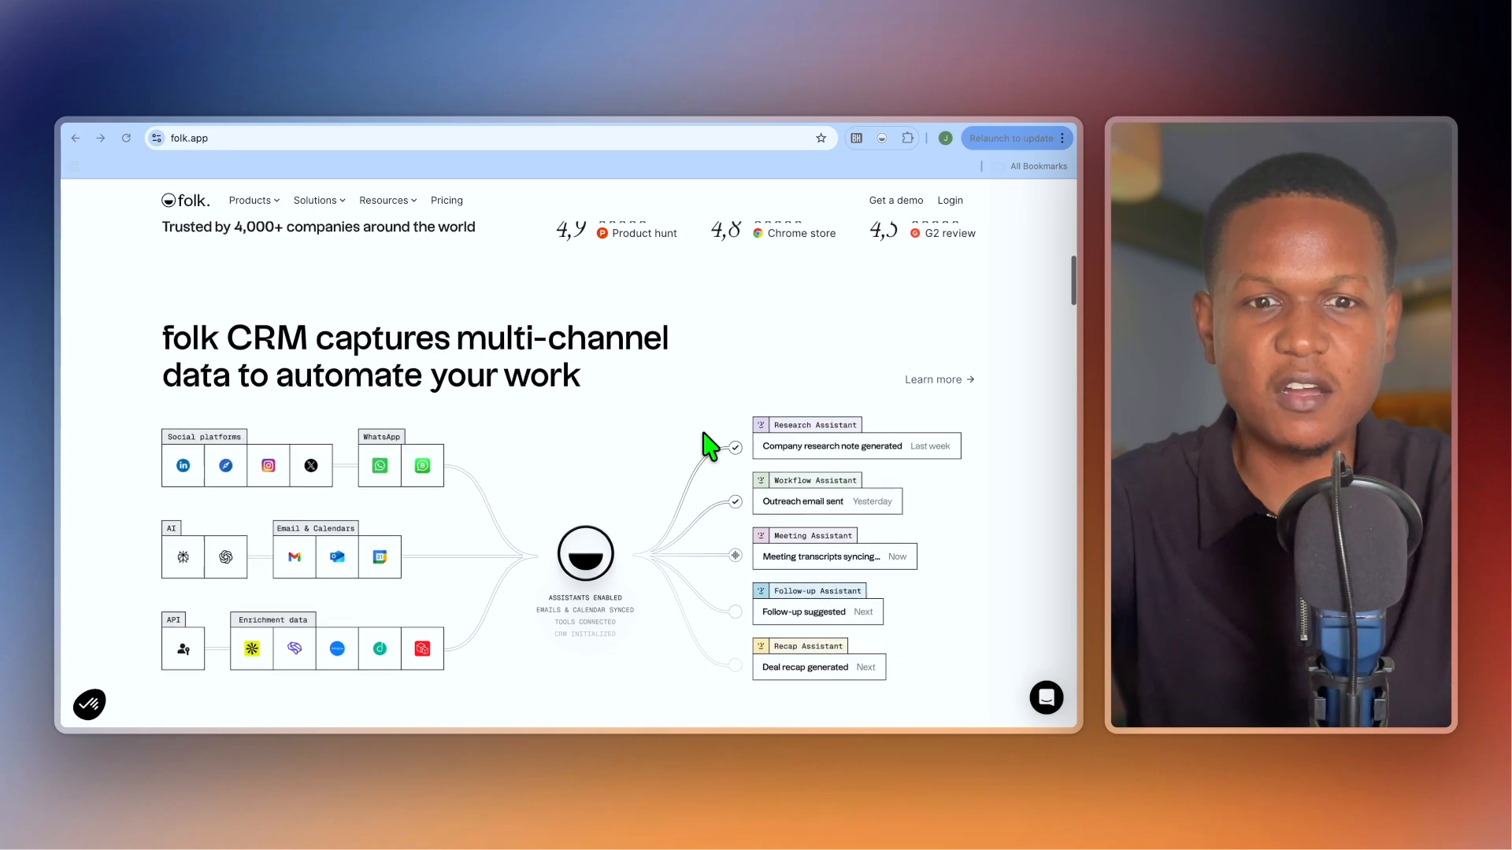
{"action": "scroll", "coordinate": [709, 447], "scroll_direction": "down", "scroll_amount": 3}
{"action": "scroll", "coordinate": [709, 446], "scroll_direction": "down", "scroll_amount": 4}
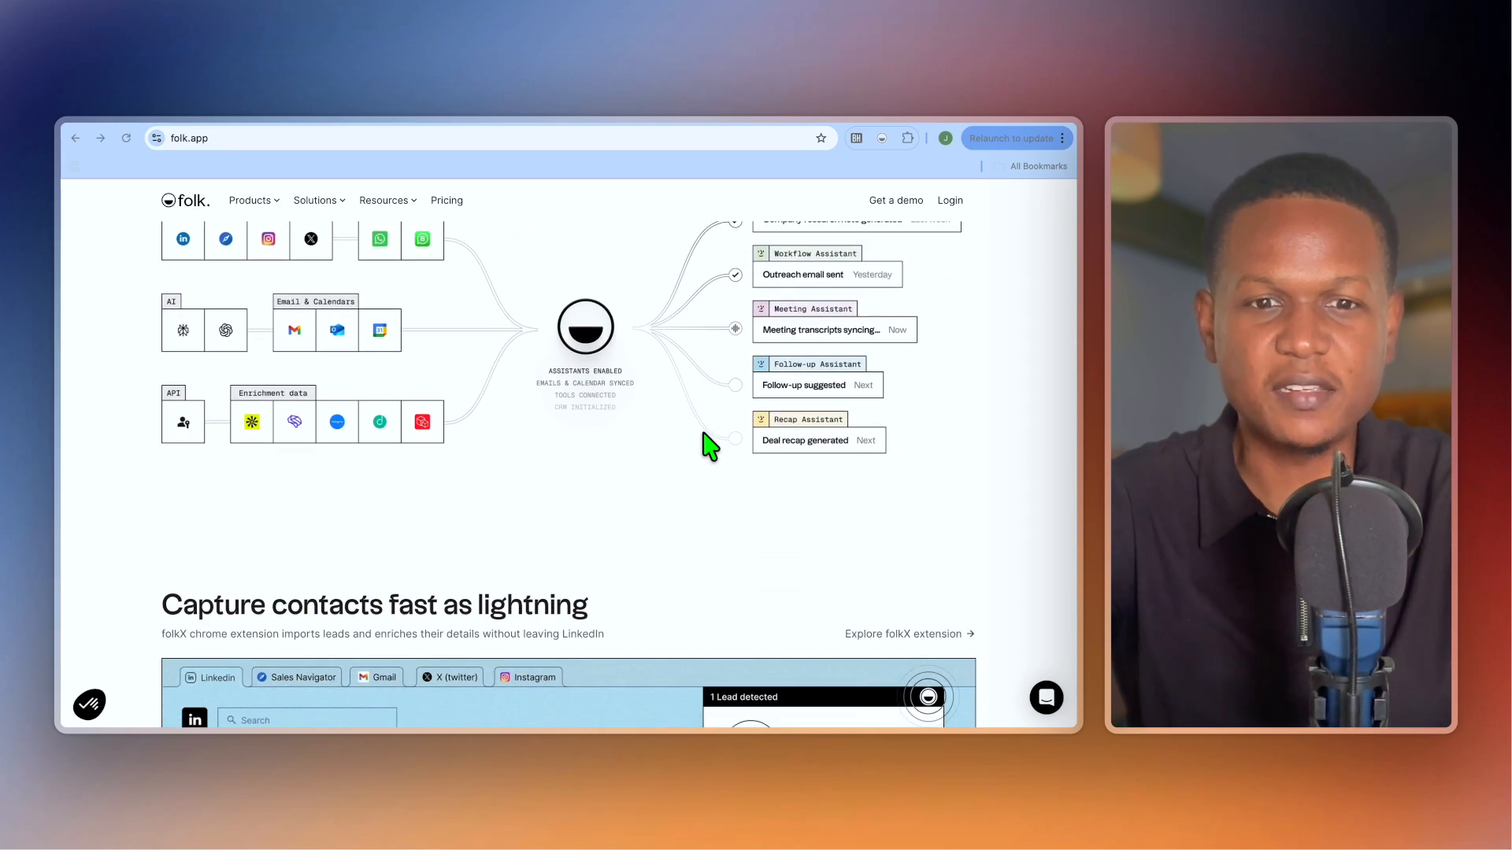
{"action": "scroll", "coordinate": [709, 447], "scroll_direction": "down", "scroll_amount": 8}
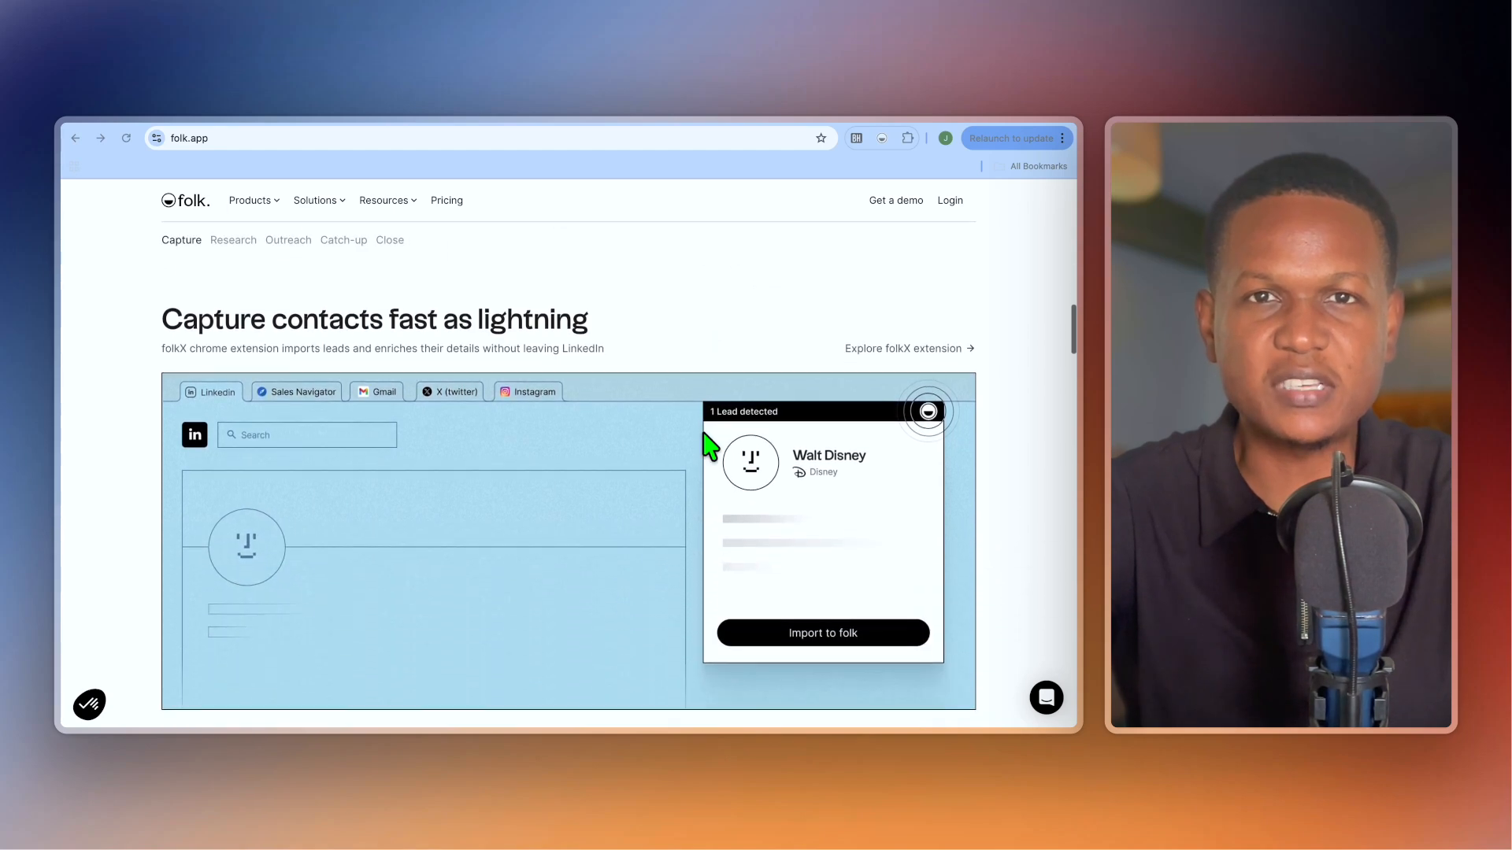
{"action": "scroll", "coordinate": [711, 445], "scroll_direction": "down", "scroll_amount": 1}
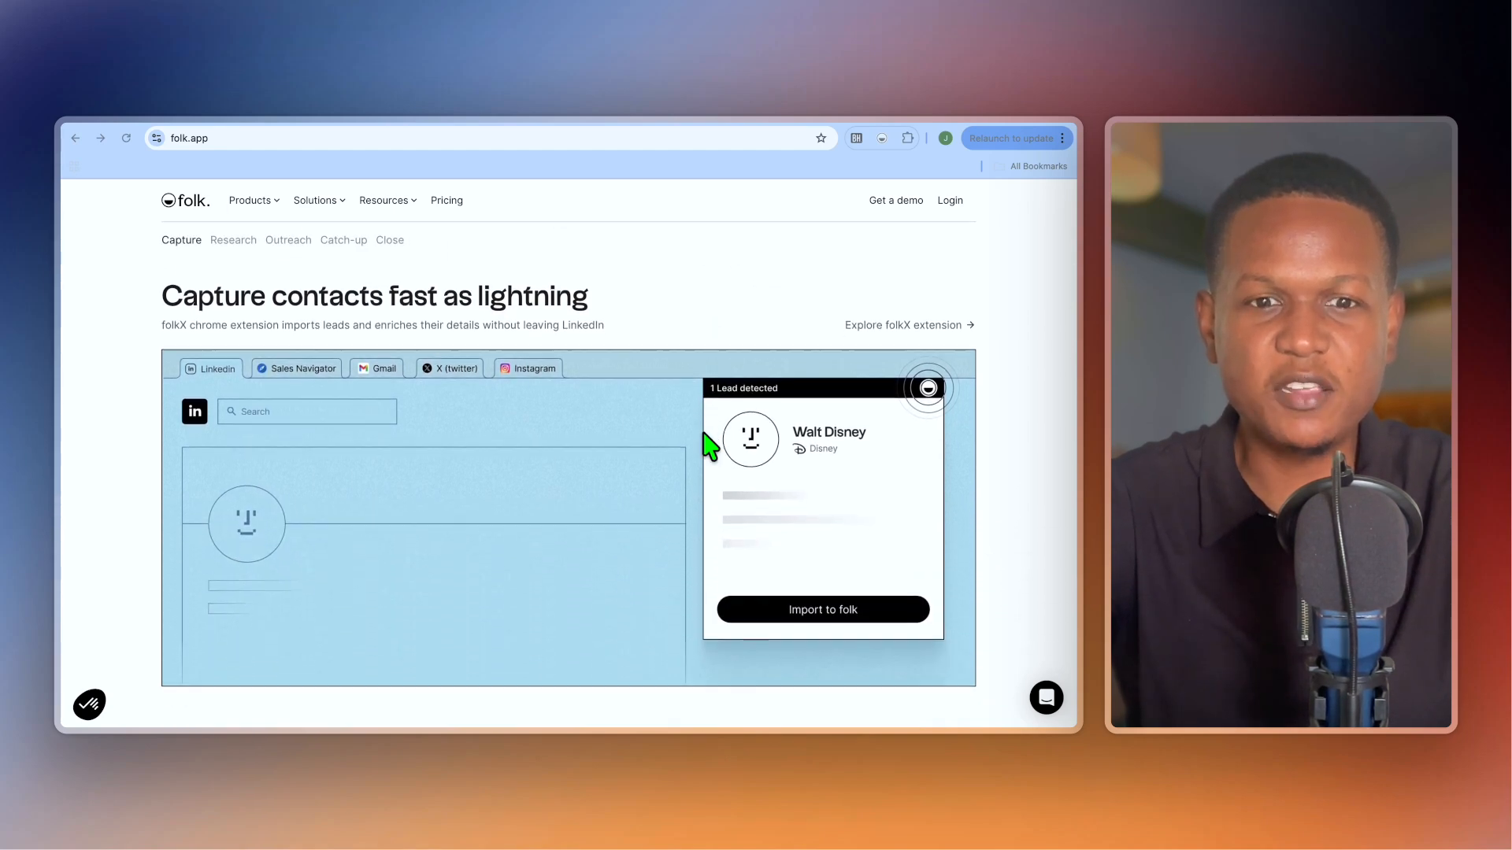
{"action": "scroll", "coordinate": [711, 445], "scroll_direction": "down", "scroll_amount": 3}
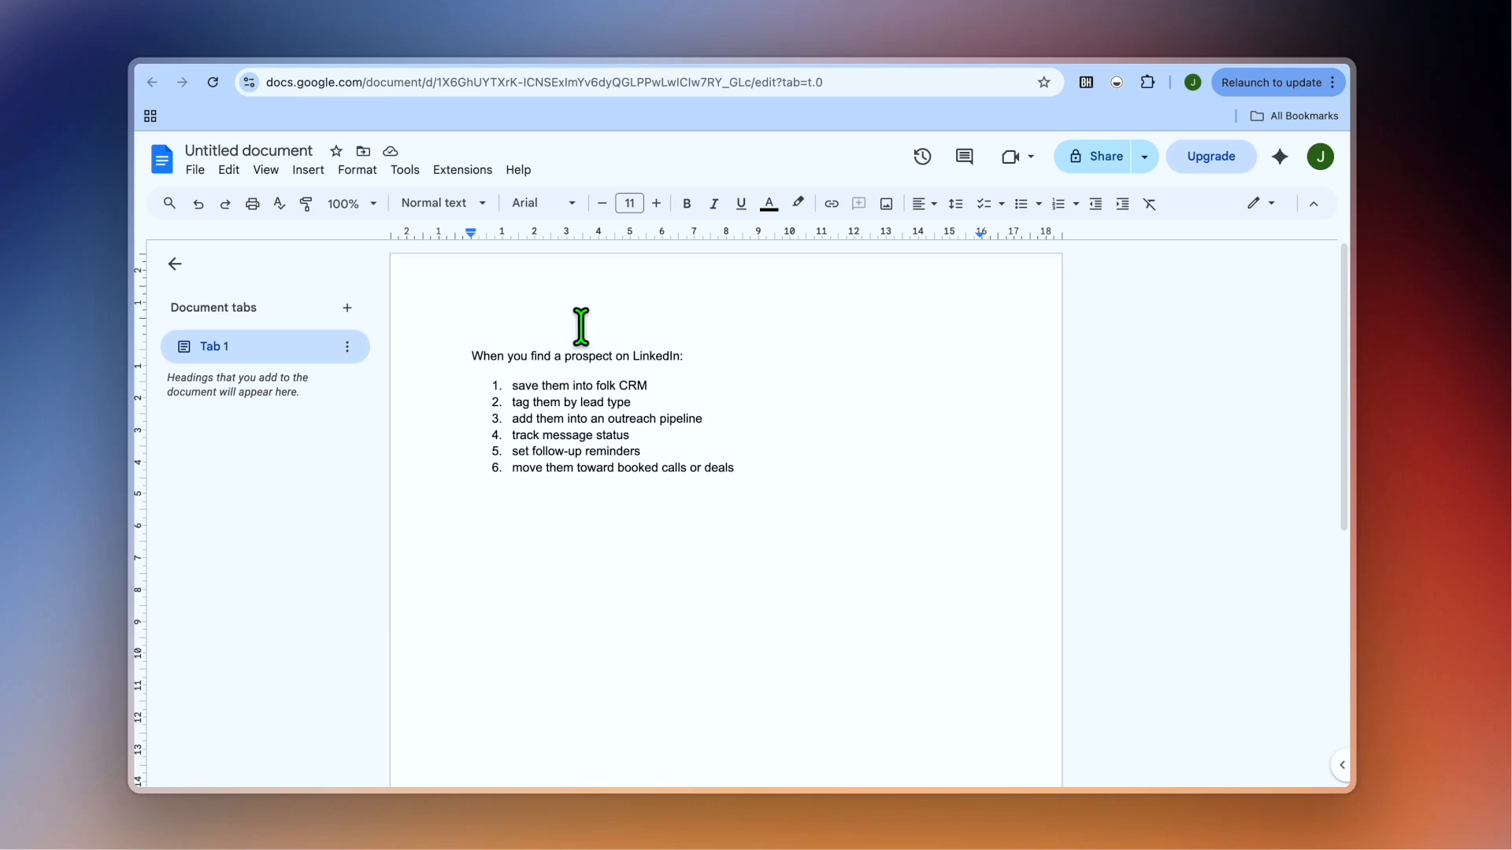
Switch from the Google Doc to the folk CRM tab showing the empty Leads outreach board.
{"action": "left_click", "coordinate": [363, 60]}
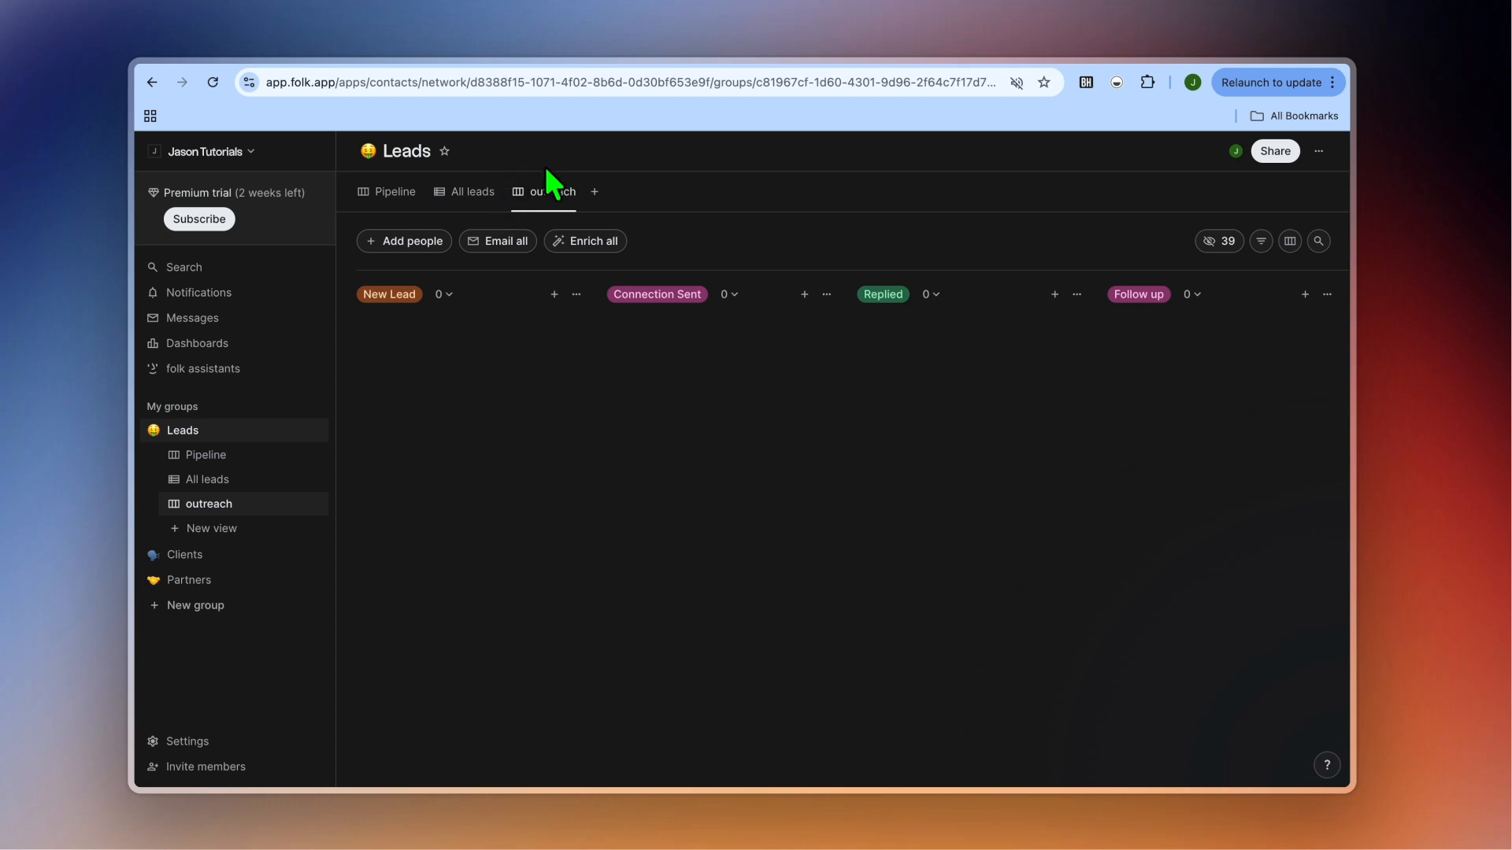
Switch to the Chrome Web Store tab with the folkX extension listing.
{"action": "left_click", "coordinate": [484, 48]}
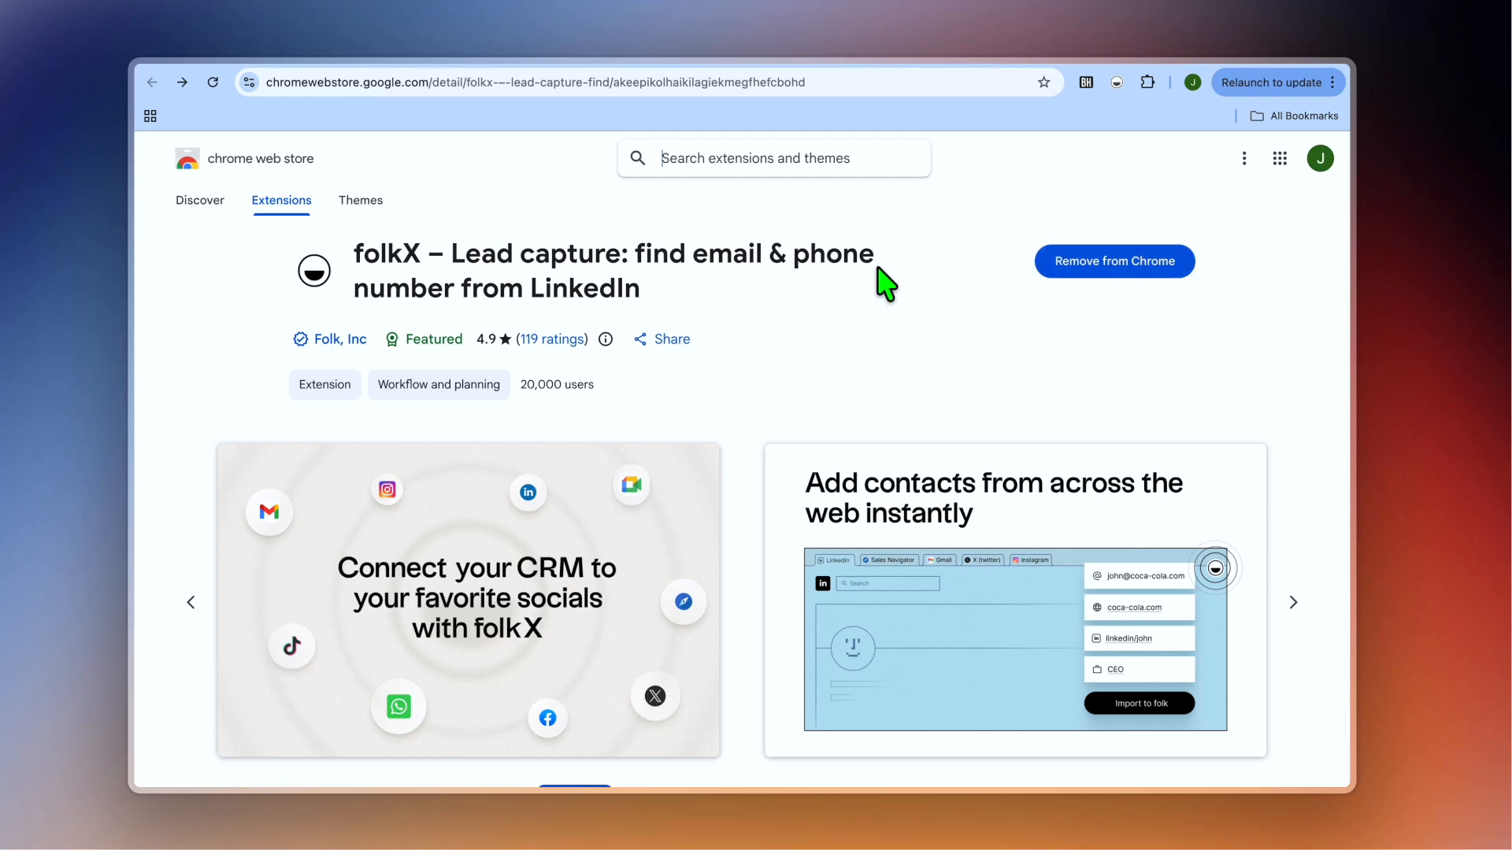
Switch to the LinkedIn tab showing search results for 'recruiters'.
{"action": "left_click", "coordinate": [601, 59]}
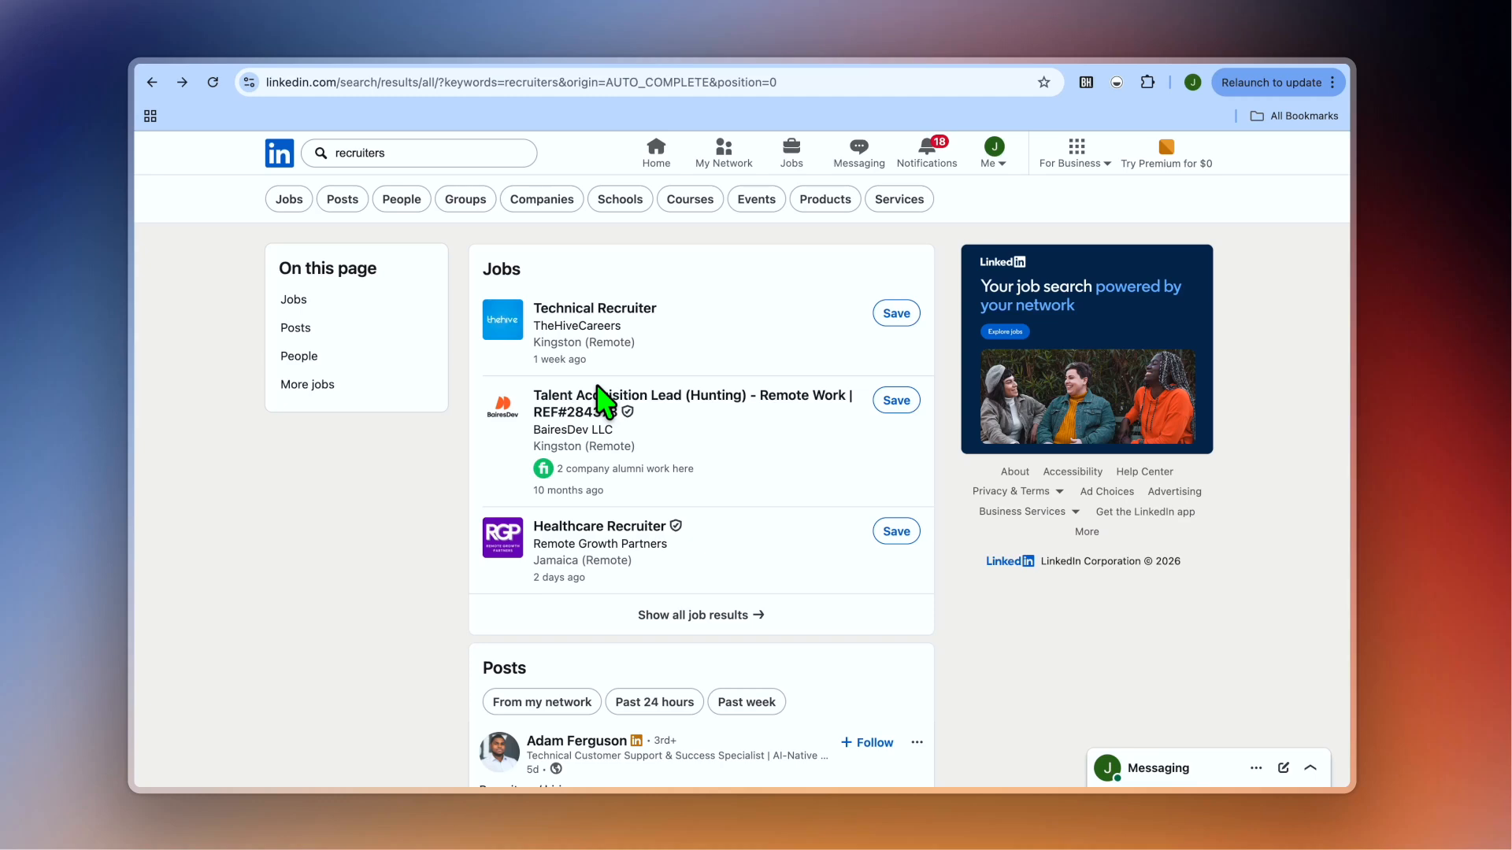
Scroll to the recruiter posts and open the rejected-candidates poll author's profile.
{"action": "scroll", "coordinate": [604, 398], "scroll_direction": "down", "scroll_amount": 1}
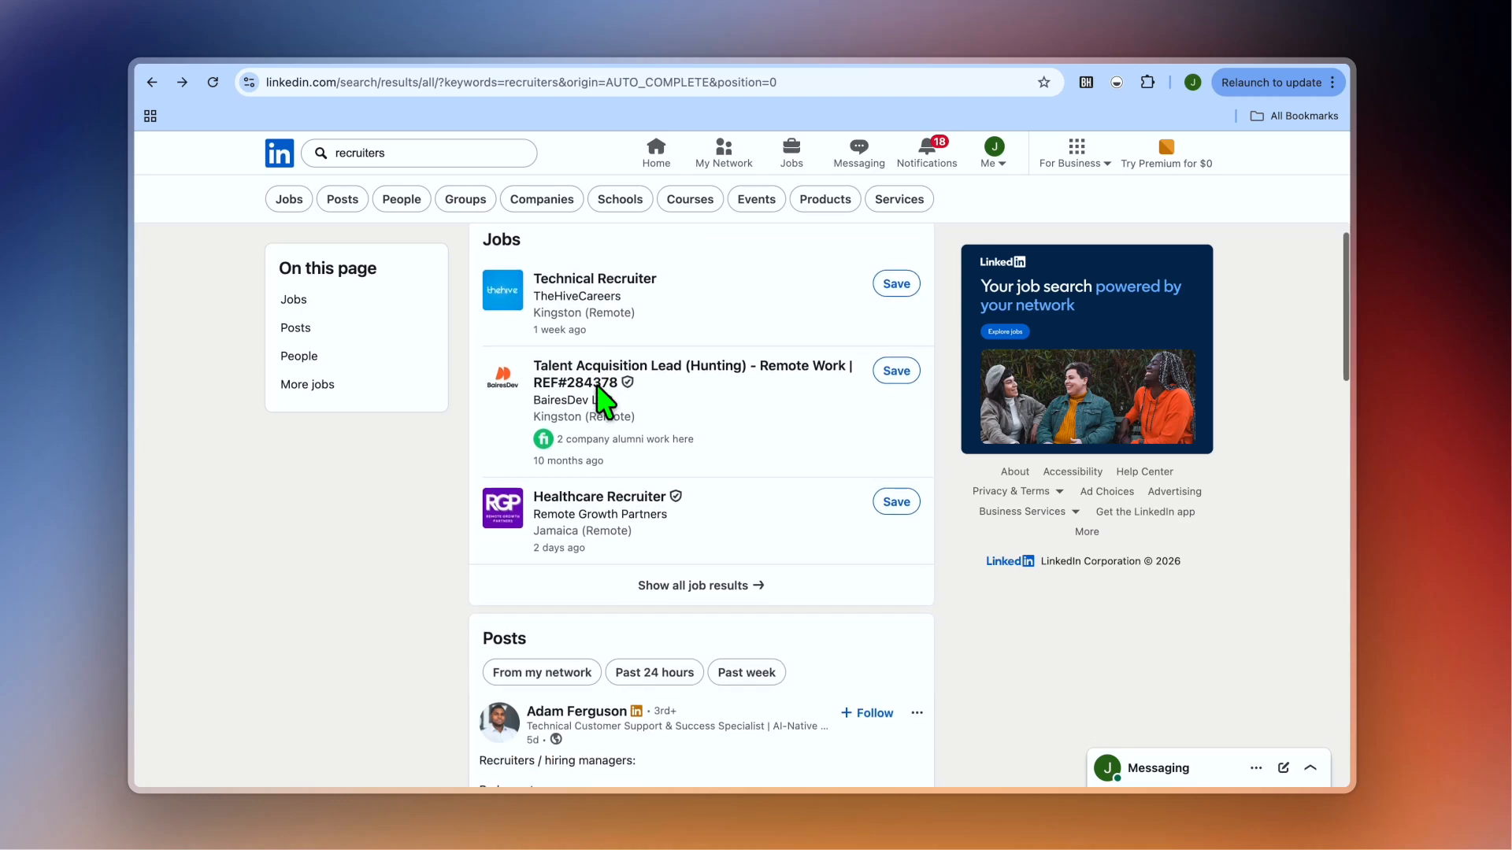
{"action": "scroll", "coordinate": [429, 237], "scroll_direction": "down", "scroll_amount": 5}
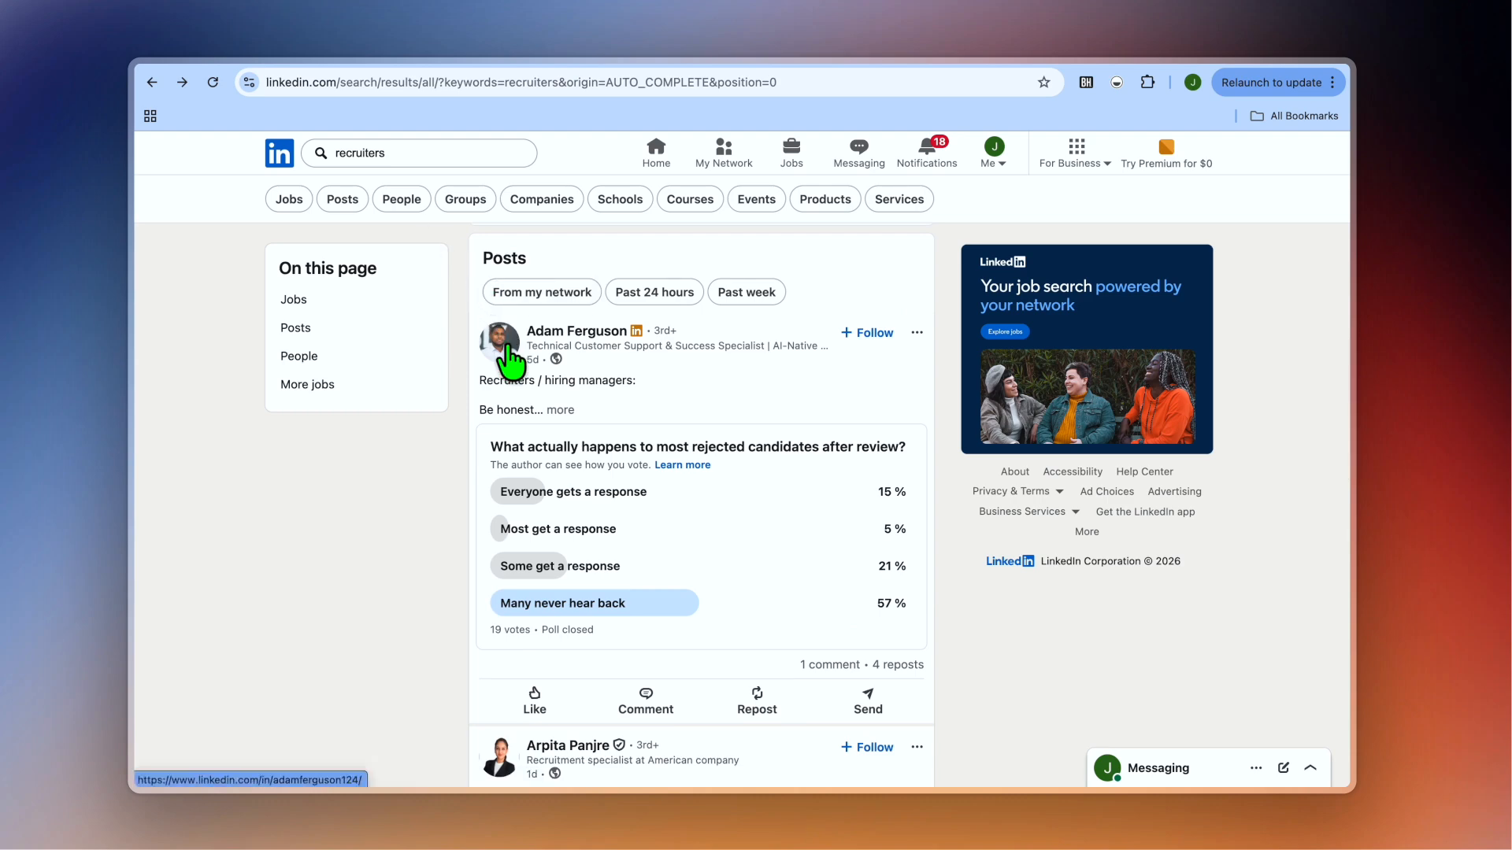
{"action": "left_click", "coordinate": [504, 361]}
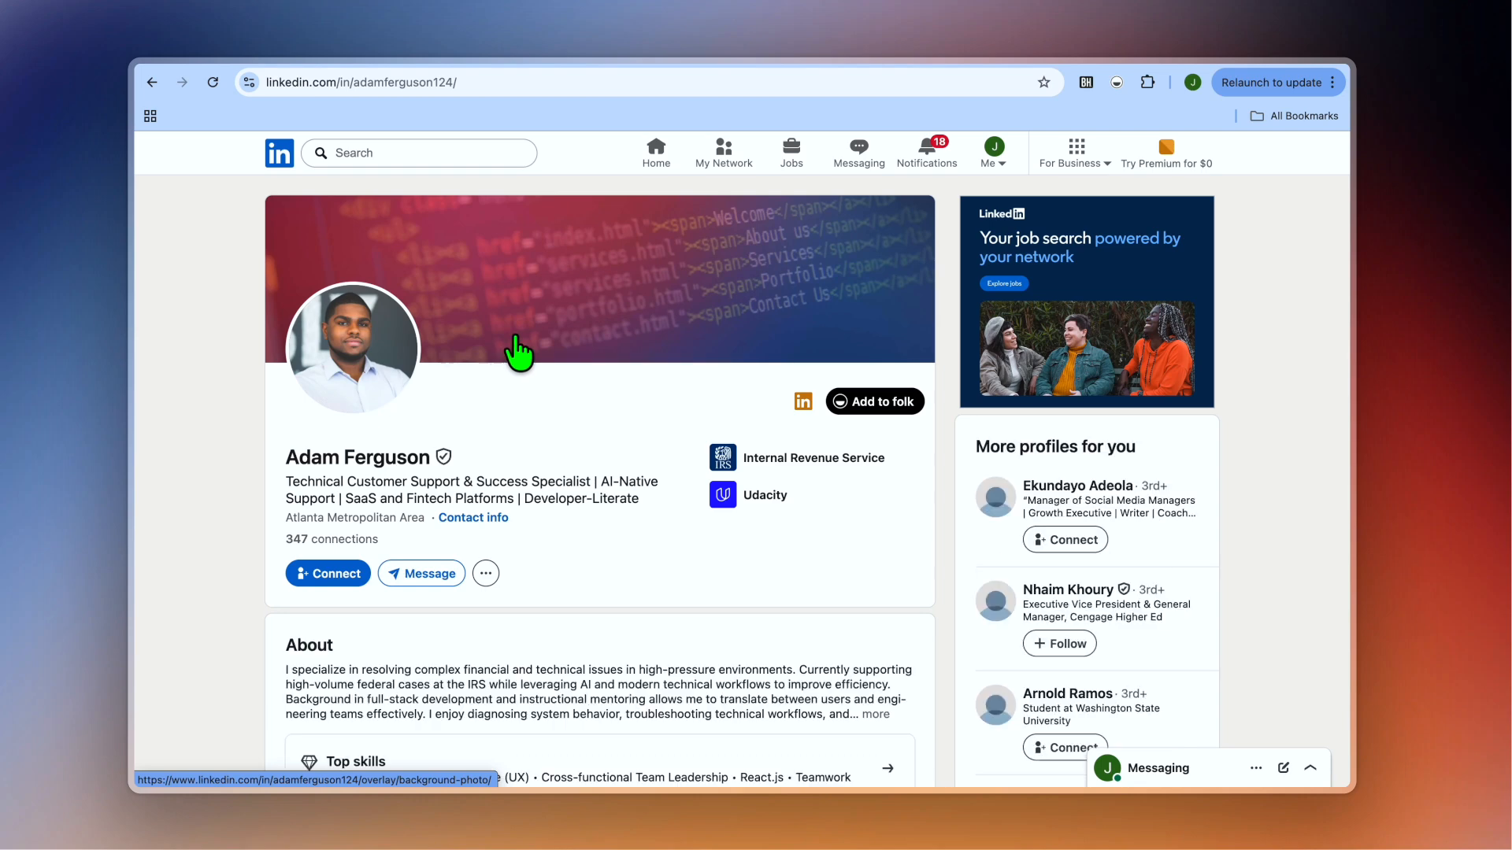
Capture this LinkedIn profile with folkX and add it to the Leads group.
{"action": "left_click", "coordinate": [886, 403]}
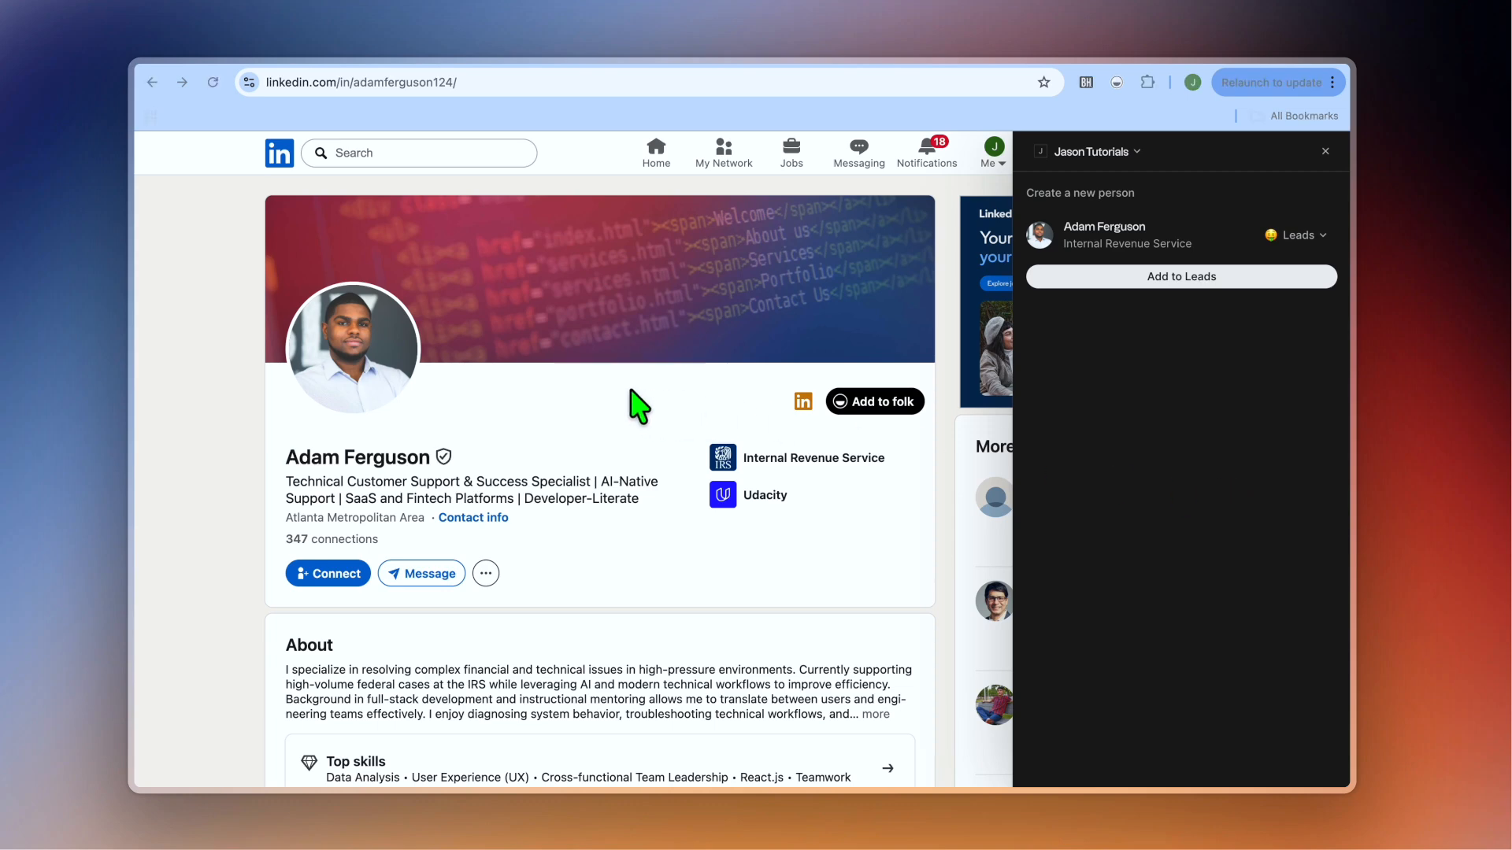
{"action": "left_click", "coordinate": [1173, 285]}
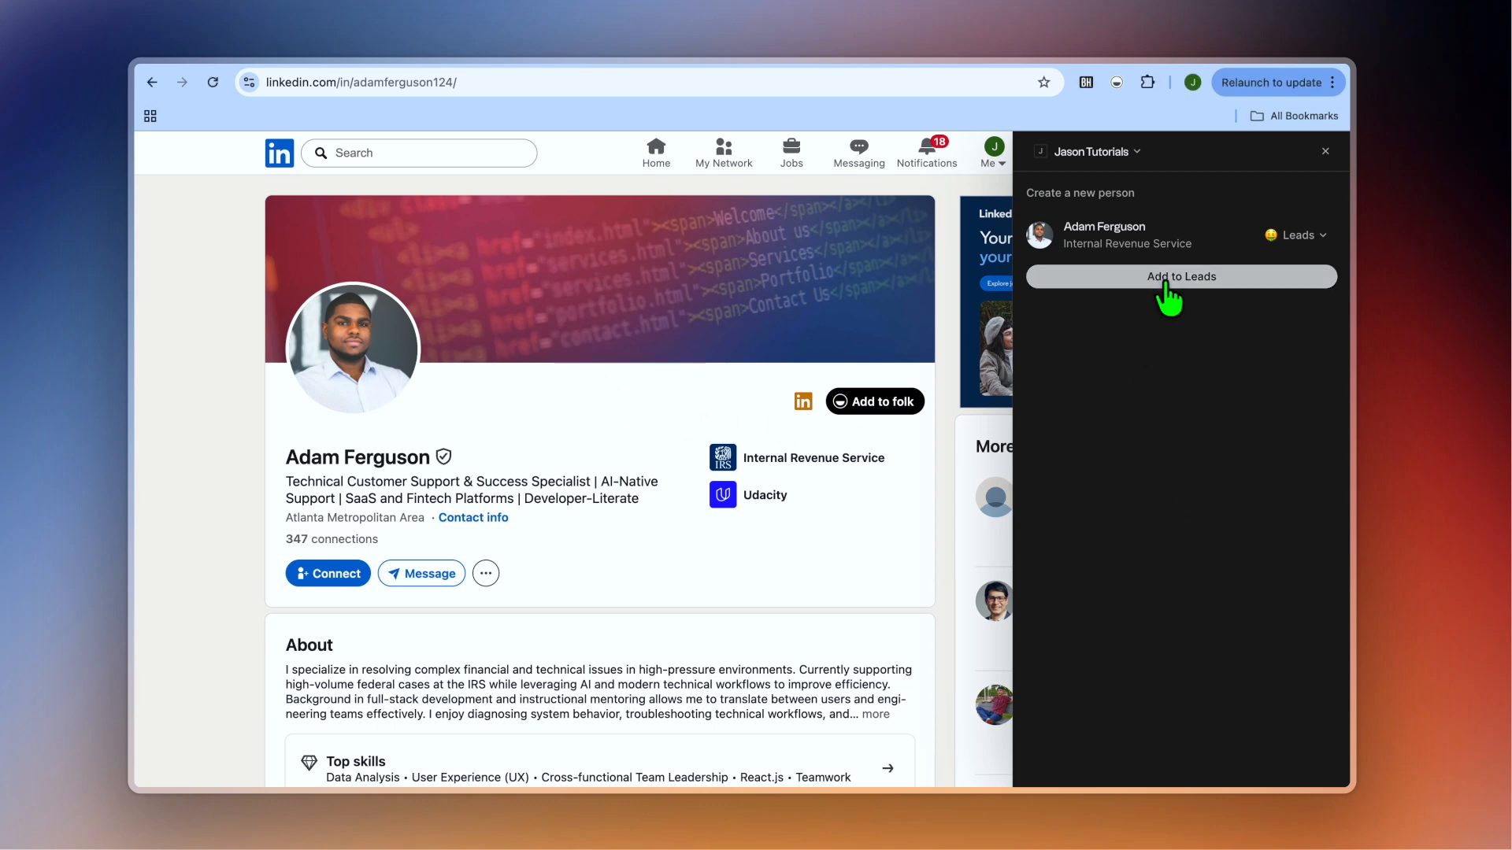
{"action": "left_click", "coordinate": [1311, 236]}
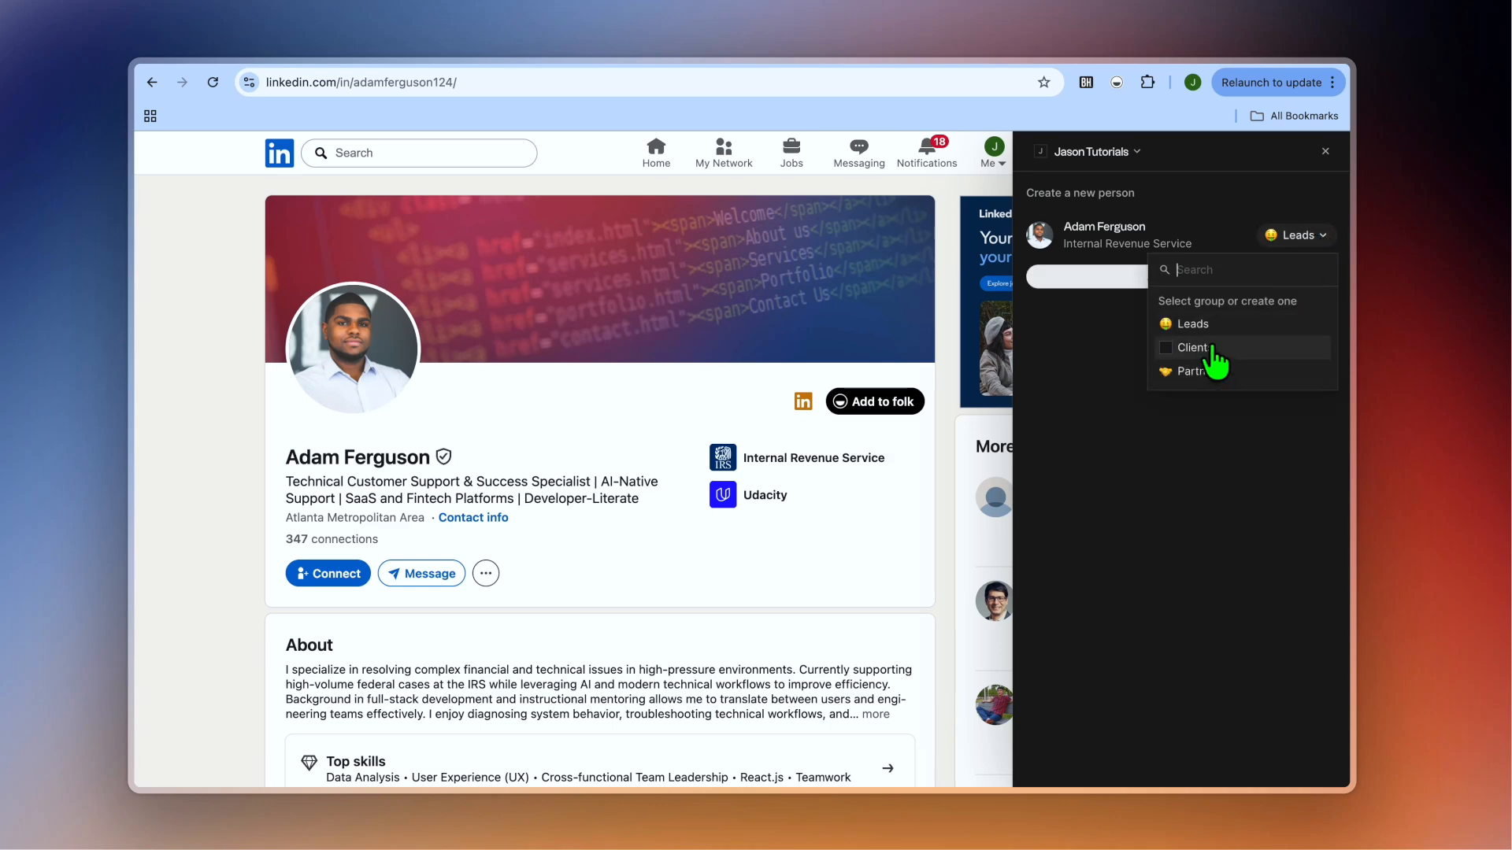
{"action": "left_click", "coordinate": [1085, 366]}
{"action": "left_click", "coordinate": [1121, 276]}
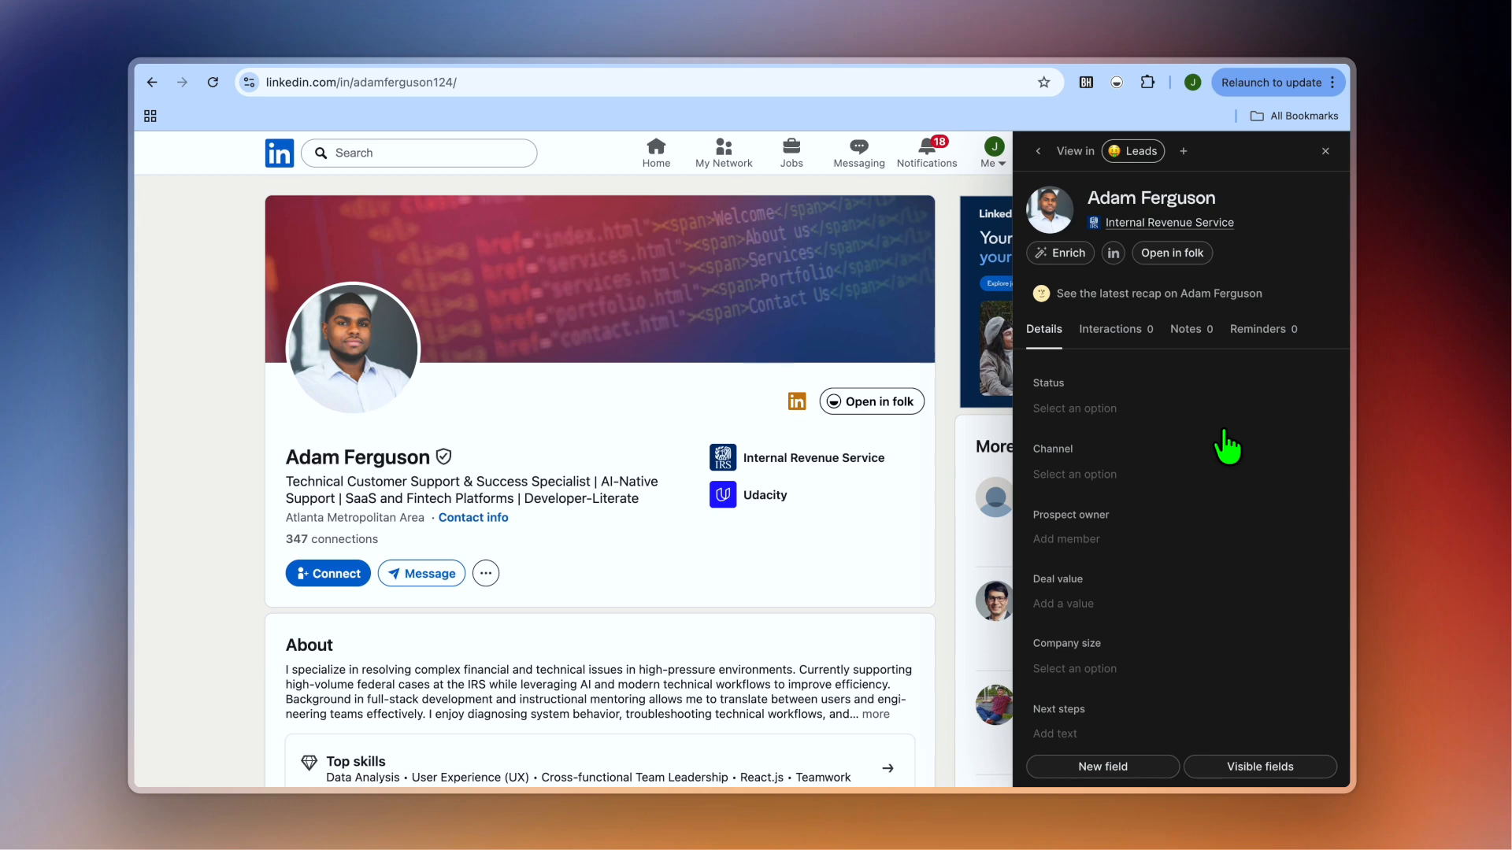
In the folkX panel, set Status to Lead and Channel to New Lead.
{"action": "left_click", "coordinate": [1143, 408]}
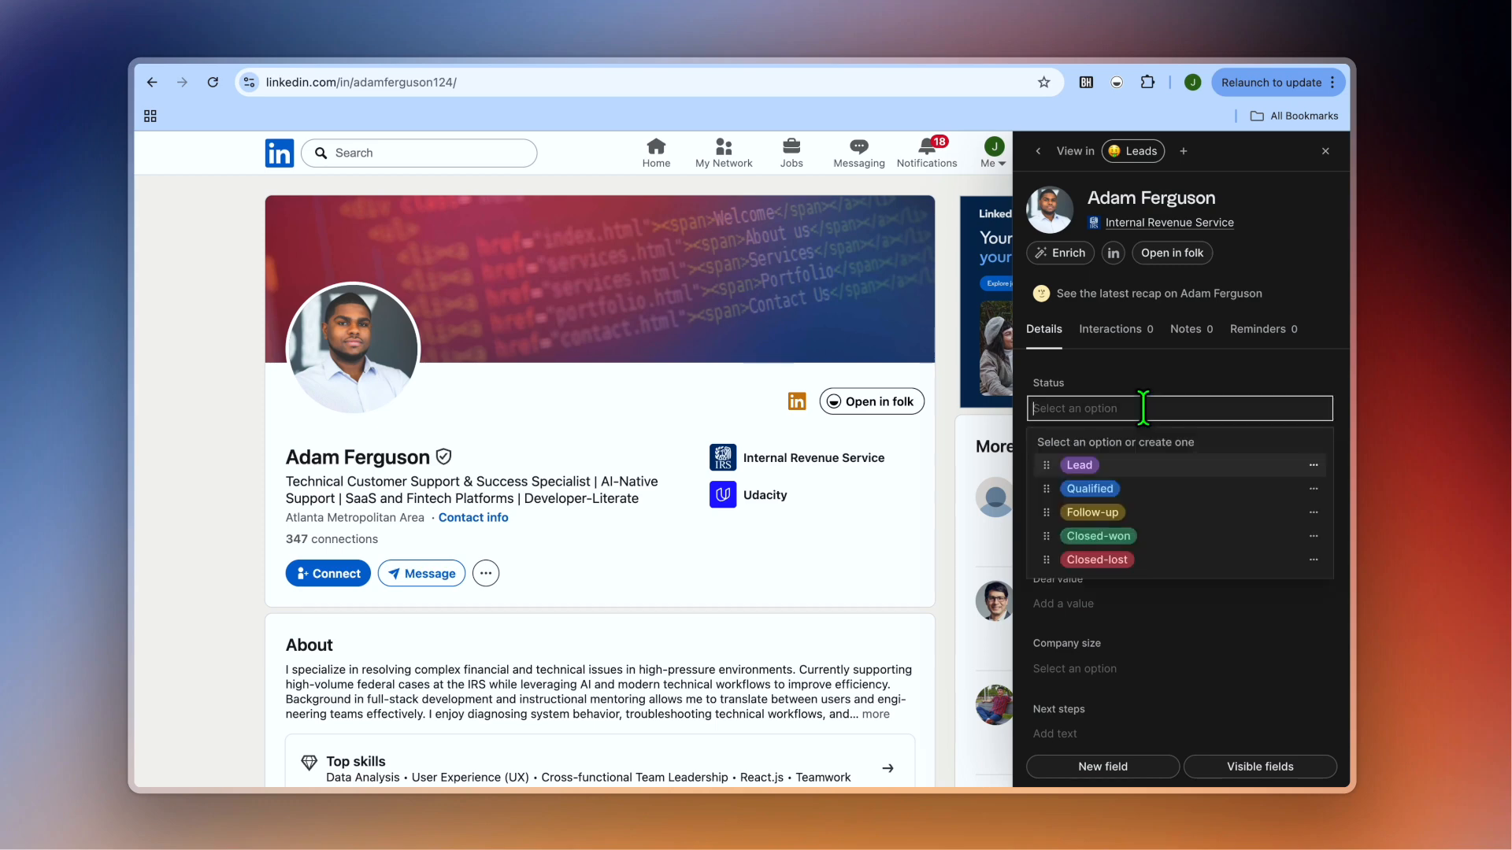
{"action": "left_click", "coordinate": [1148, 465]}
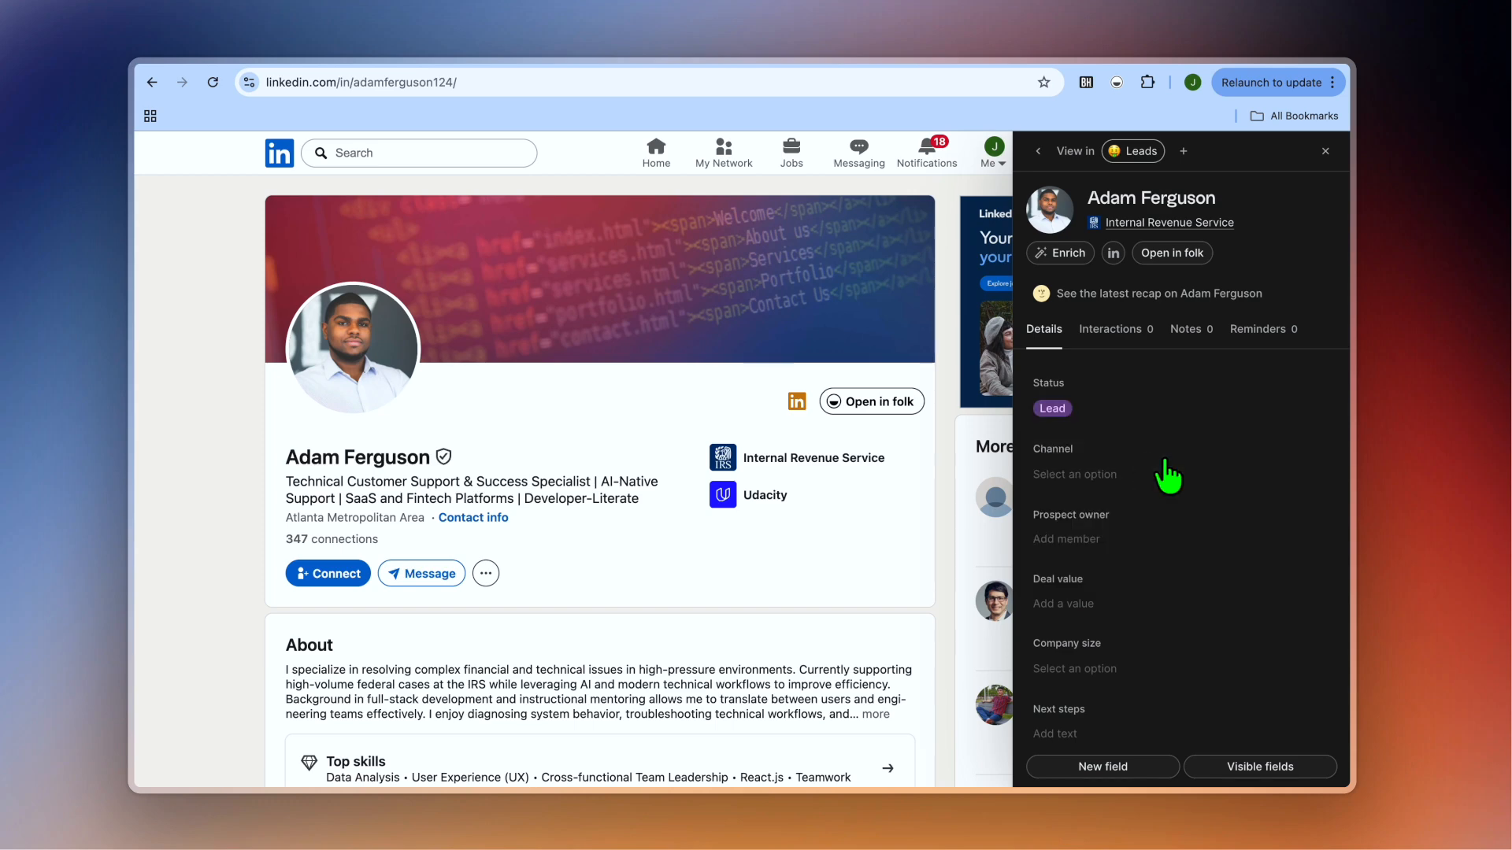
{"action": "left_click", "coordinate": [1179, 476]}
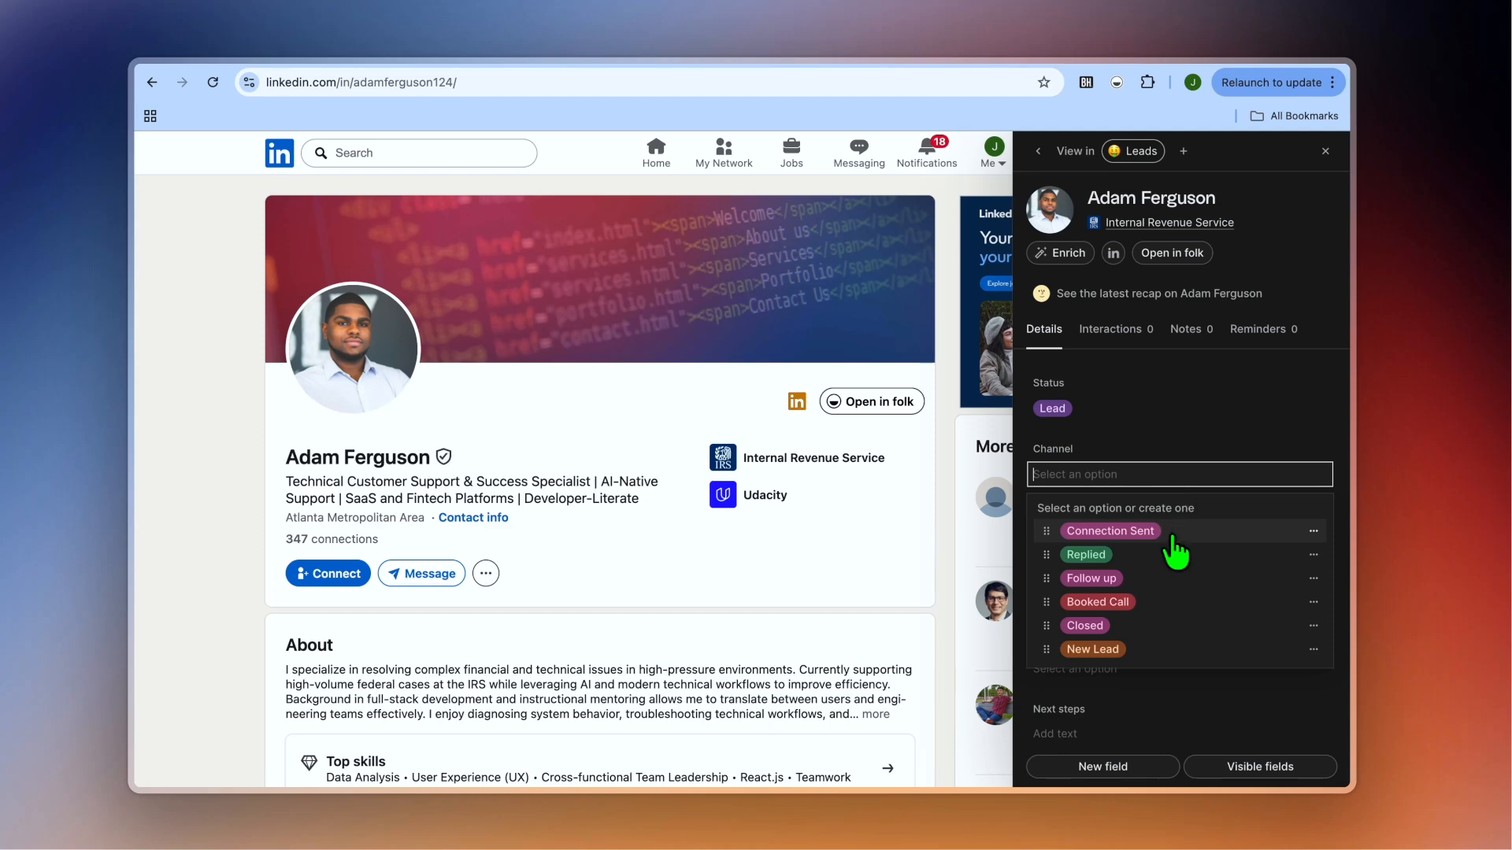
{"action": "left_click", "coordinate": [1169, 655]}
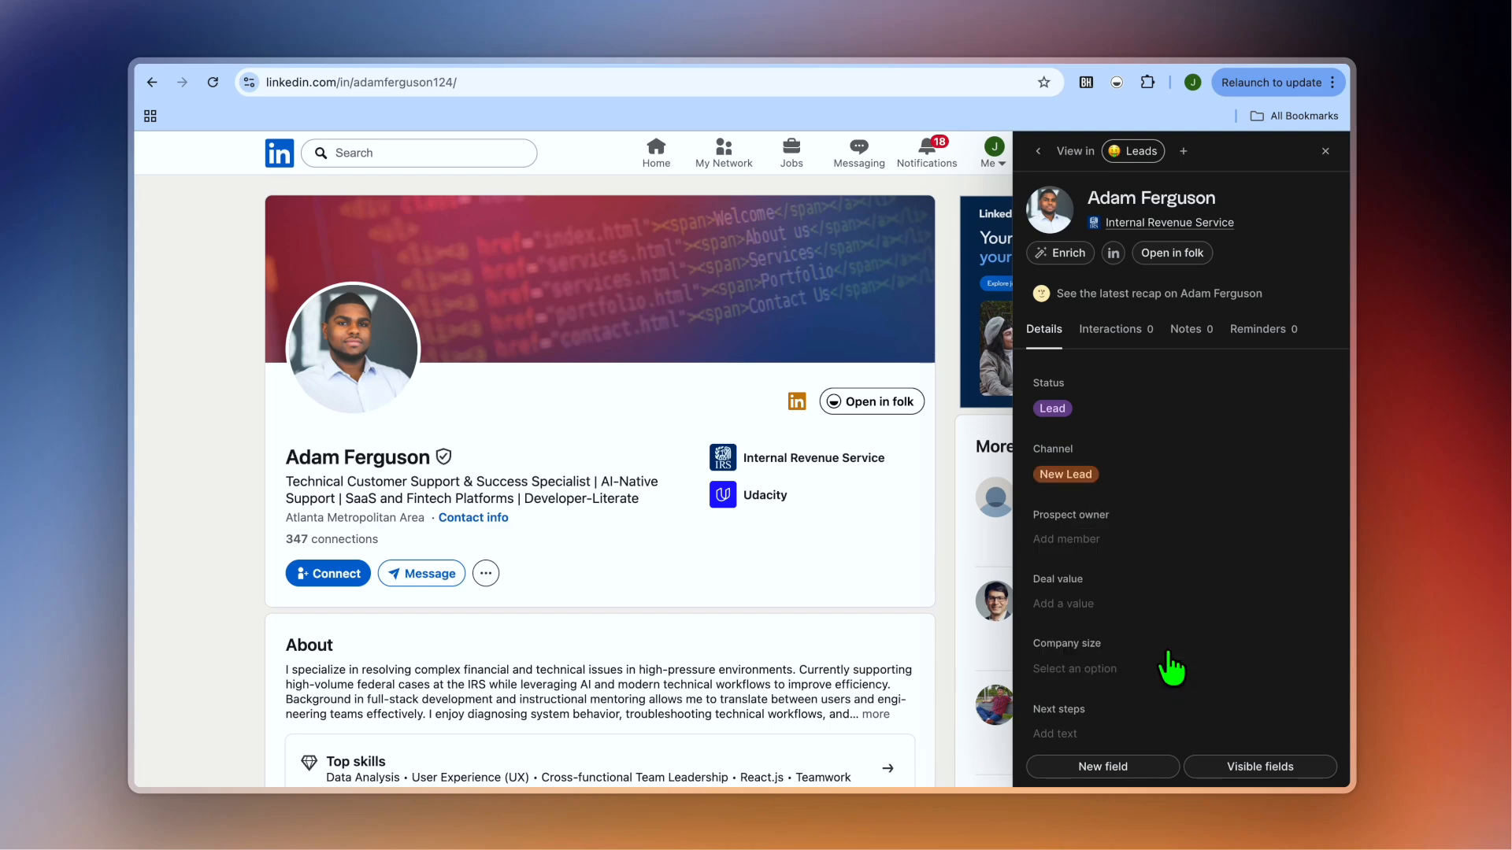
{"action": "scroll", "coordinate": [1185, 552], "scroll_direction": "down", "scroll_amount": 3}
{"action": "scroll", "coordinate": [1183, 545], "scroll_direction": "down", "scroll_amount": 1}
{"action": "scroll", "coordinate": [1183, 545], "scroll_direction": "up", "scroll_amount": 1}
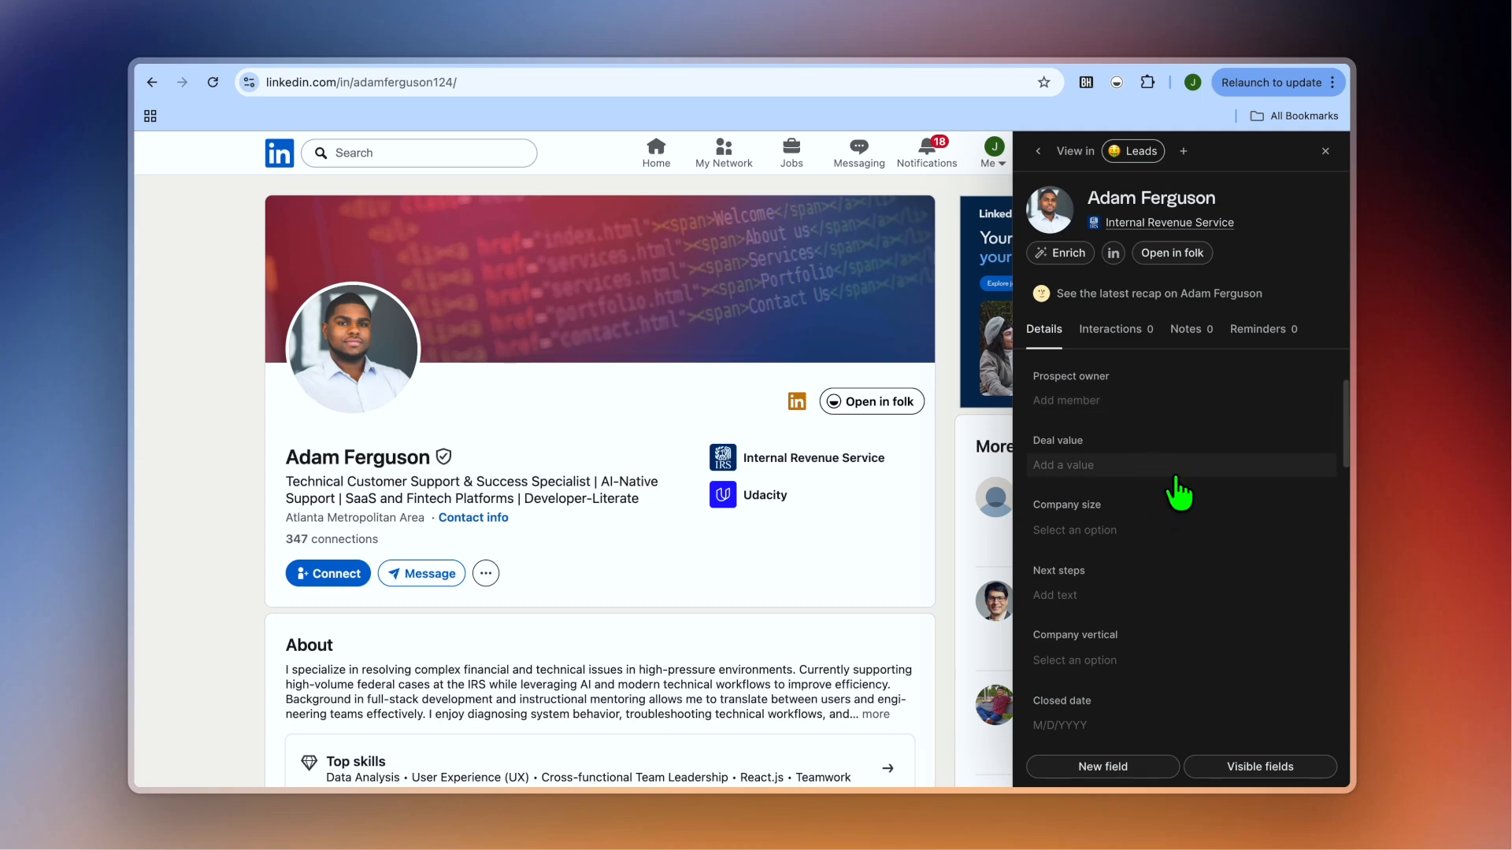
{"action": "scroll", "coordinate": [1184, 562], "scroll_direction": "down", "scroll_amount": 3}
{"action": "scroll", "coordinate": [1178, 565], "scroll_direction": "down", "scroll_amount": 8}
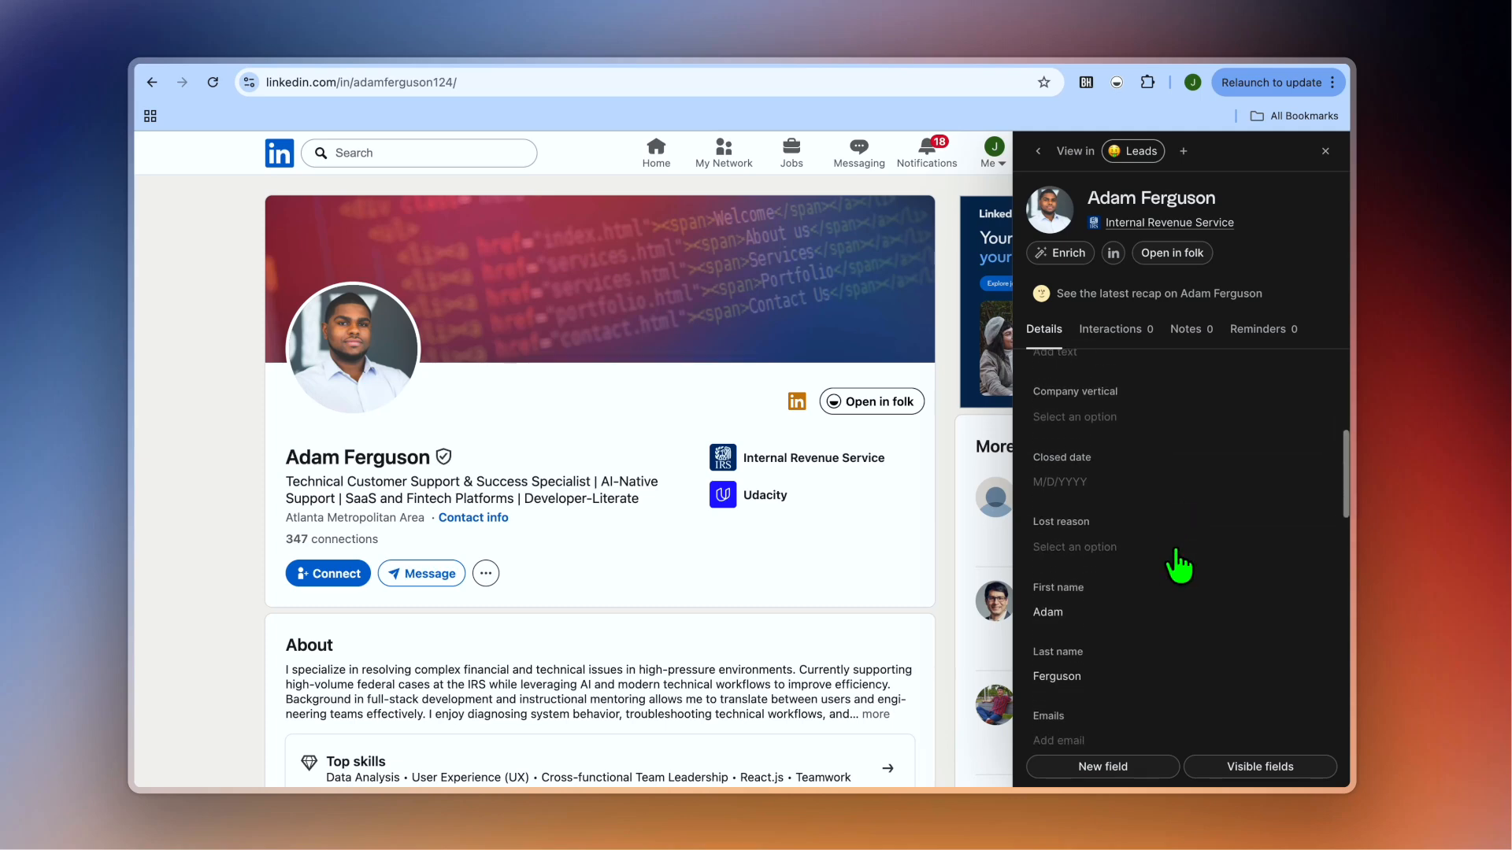
{"action": "scroll", "coordinate": [1178, 565], "scroll_direction": "down", "scroll_amount": 8}
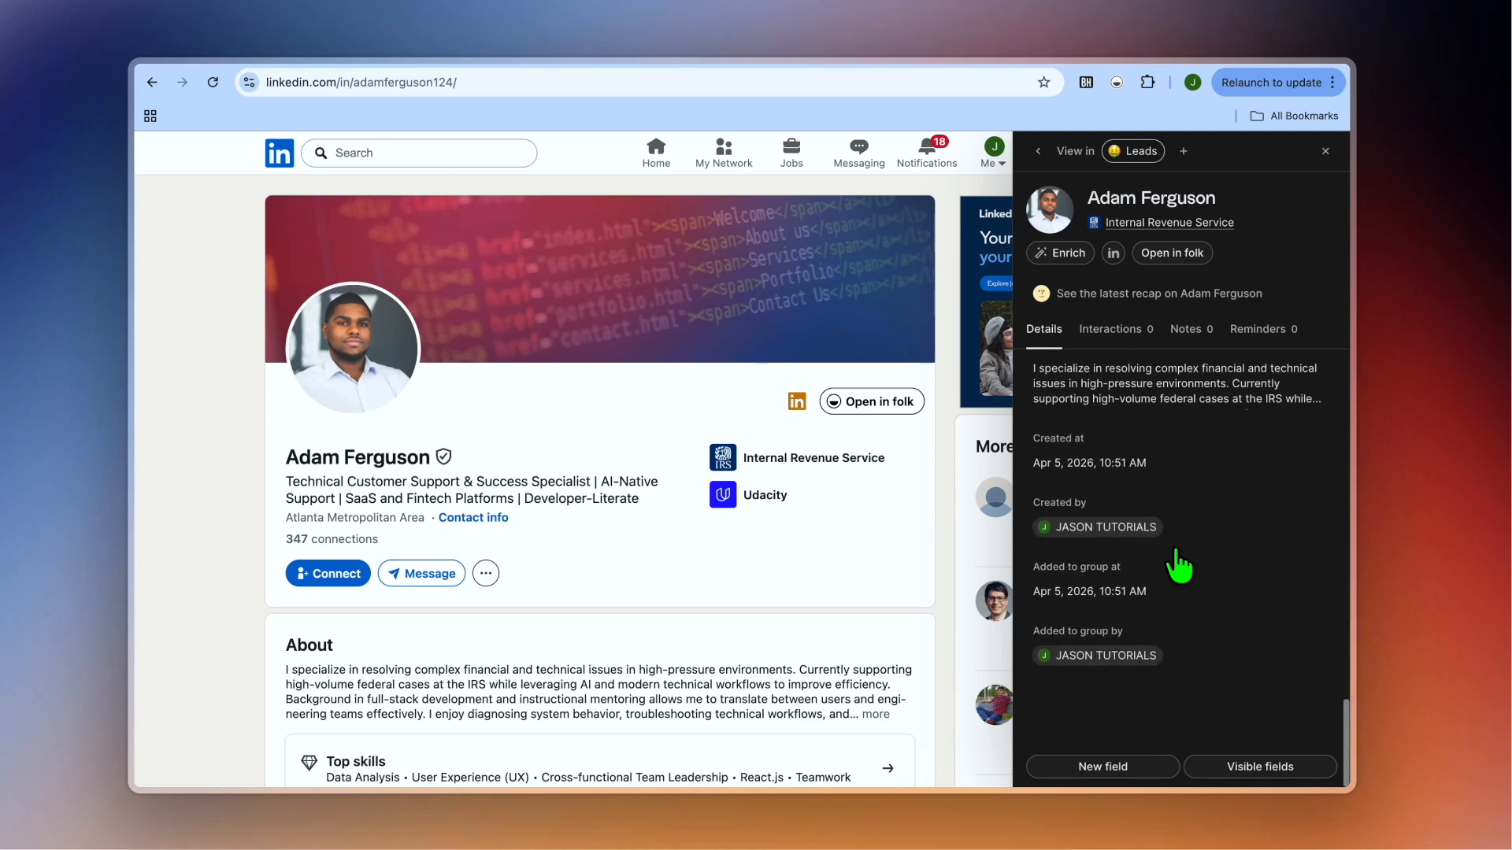
{"action": "scroll", "coordinate": [1178, 566], "scroll_direction": "up", "scroll_amount": 10}
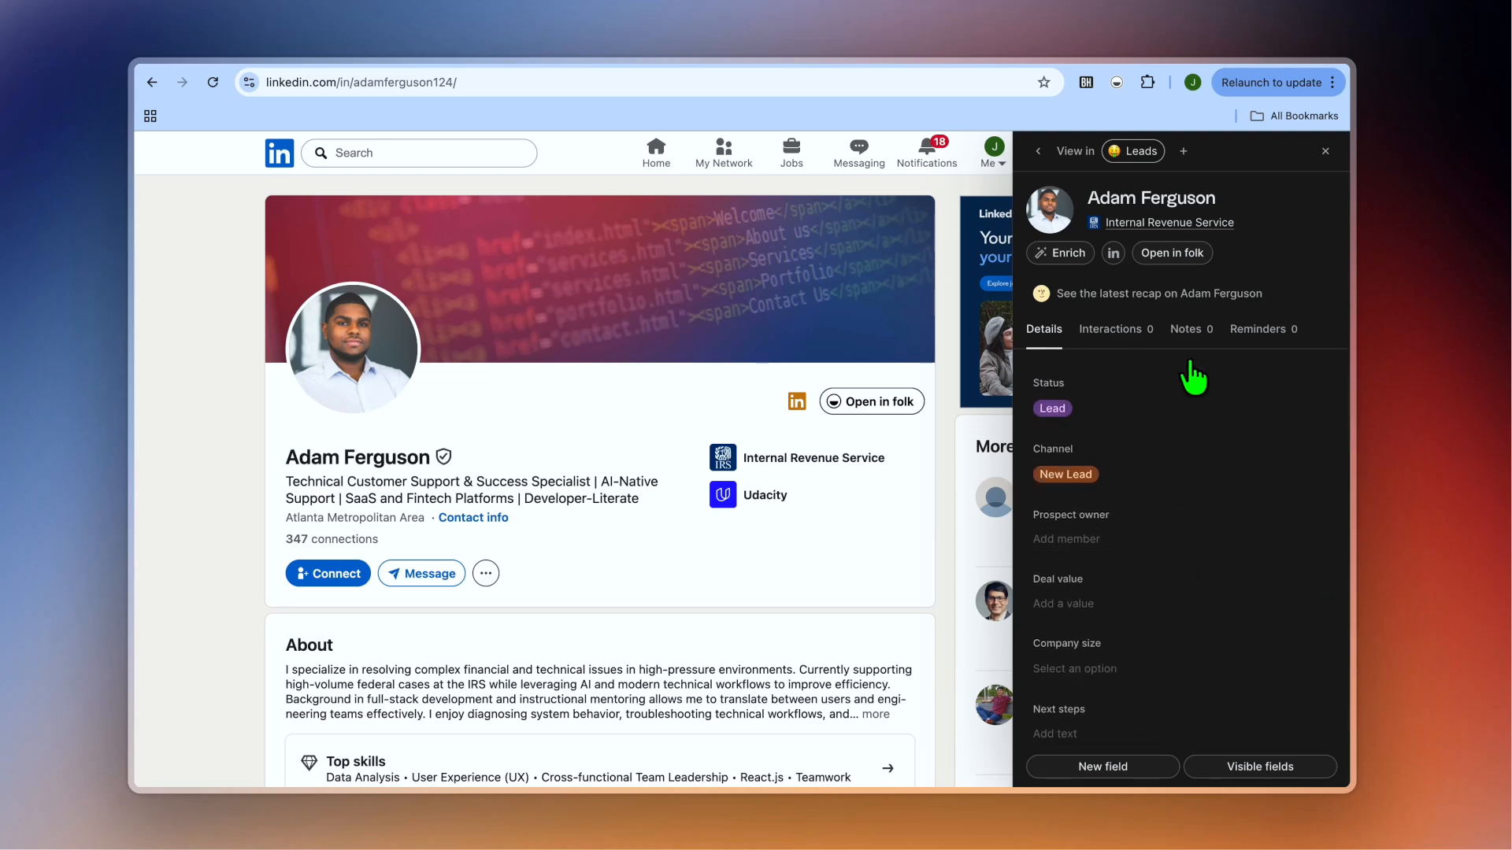
Open the contact's record in folk and close the Dashboards and welcome message cards.
{"action": "left_click", "coordinate": [1182, 259]}
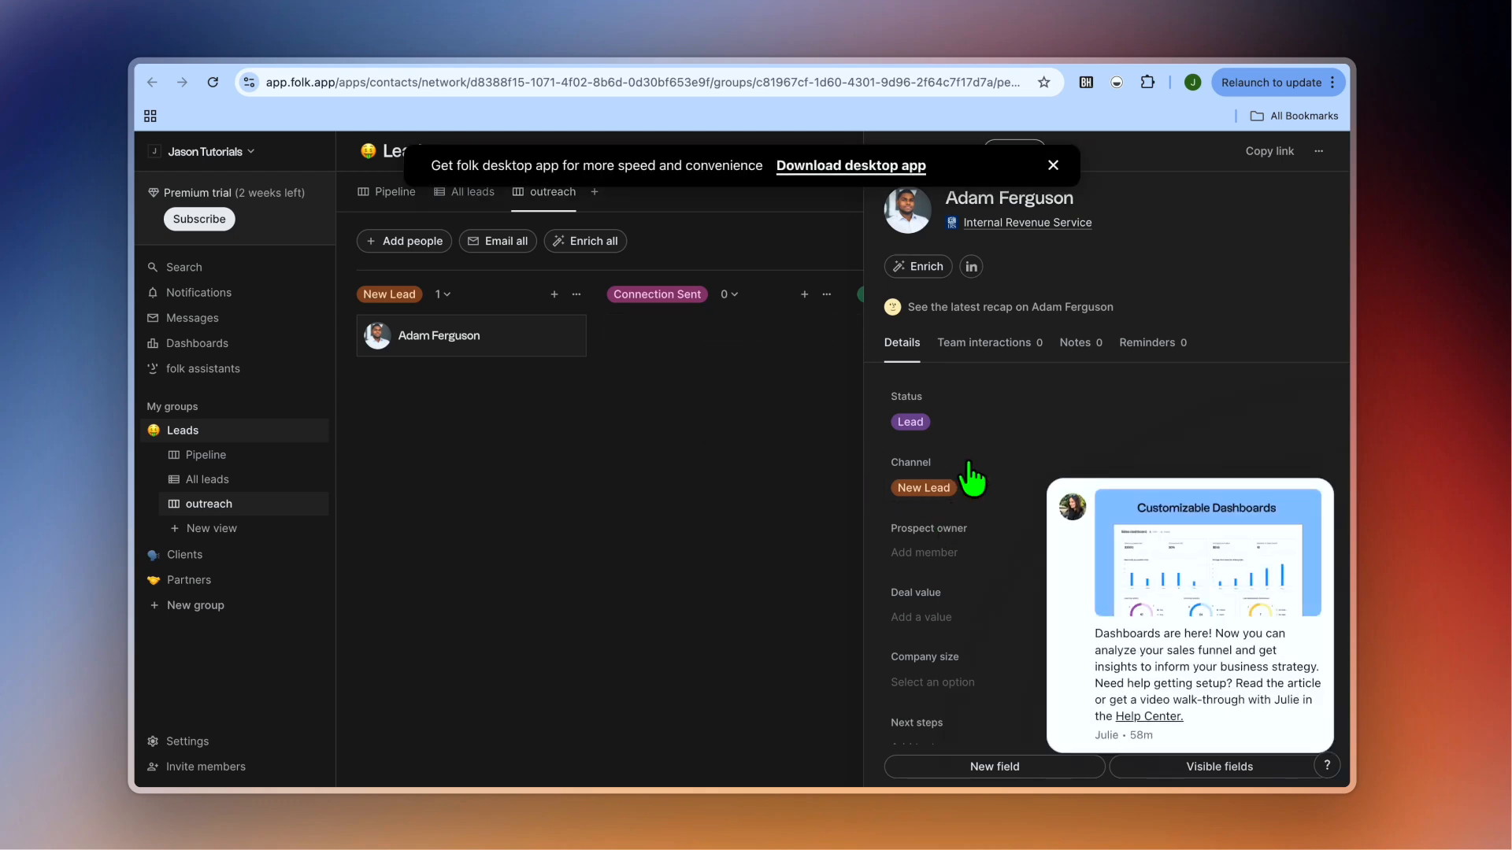
{"action": "scroll", "coordinate": [974, 488], "scroll_direction": "down", "scroll_amount": 6}
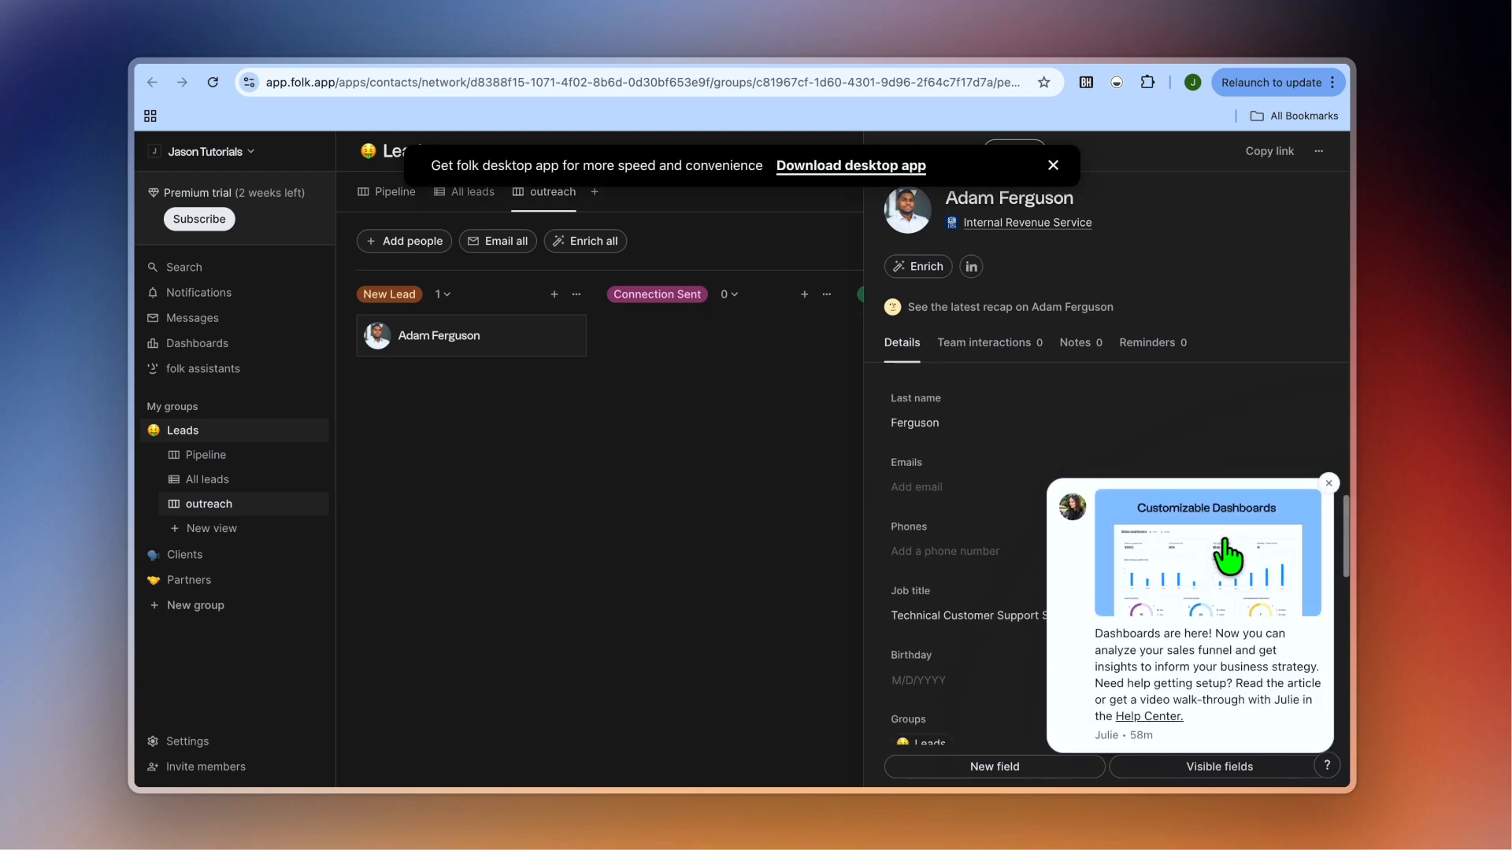
{"action": "left_click", "coordinate": [1329, 485]}
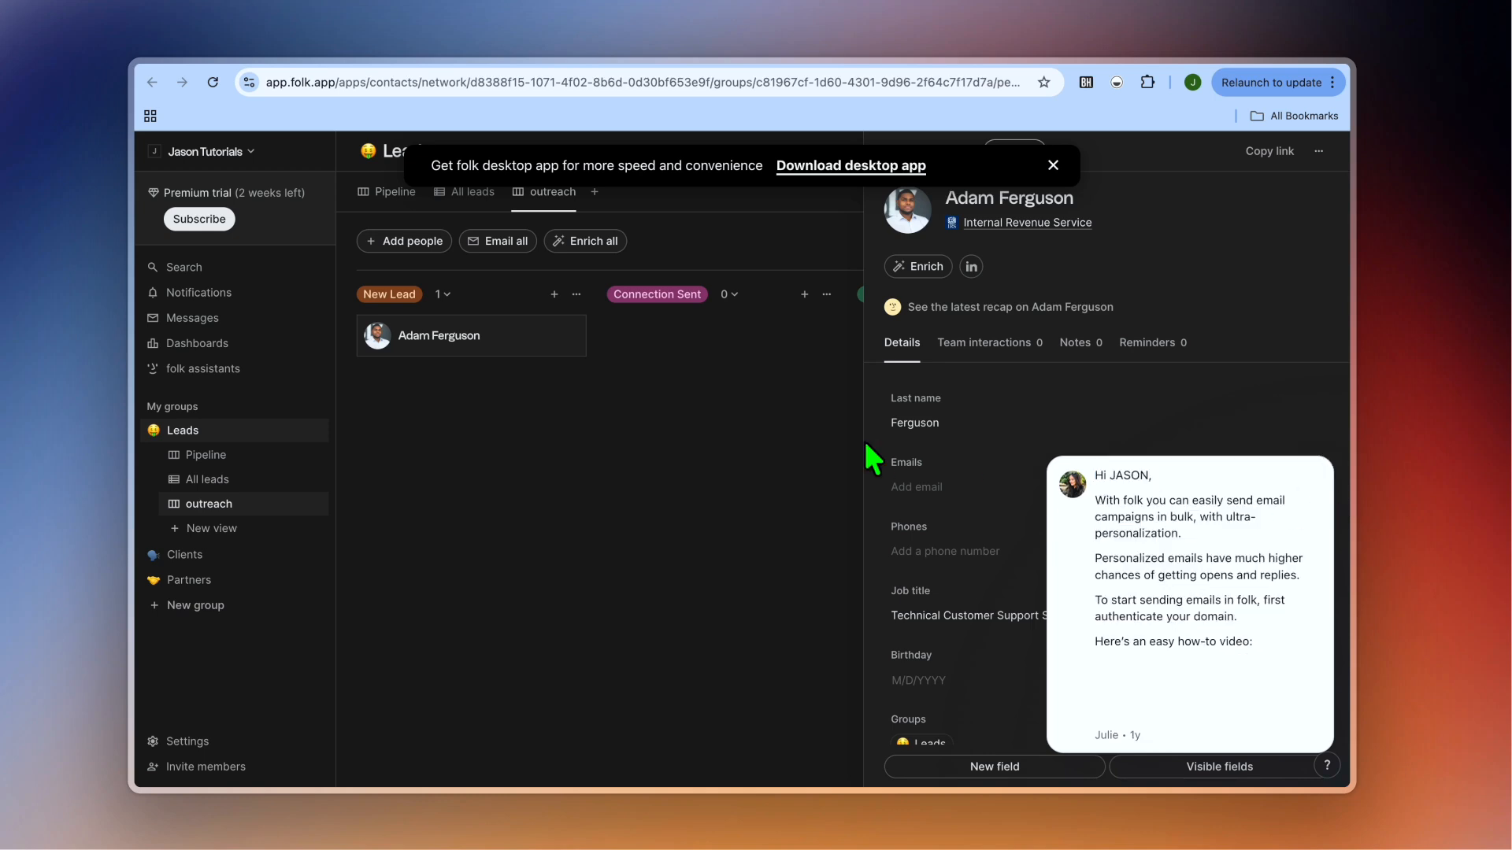
{"action": "left_click", "coordinate": [1329, 463]}
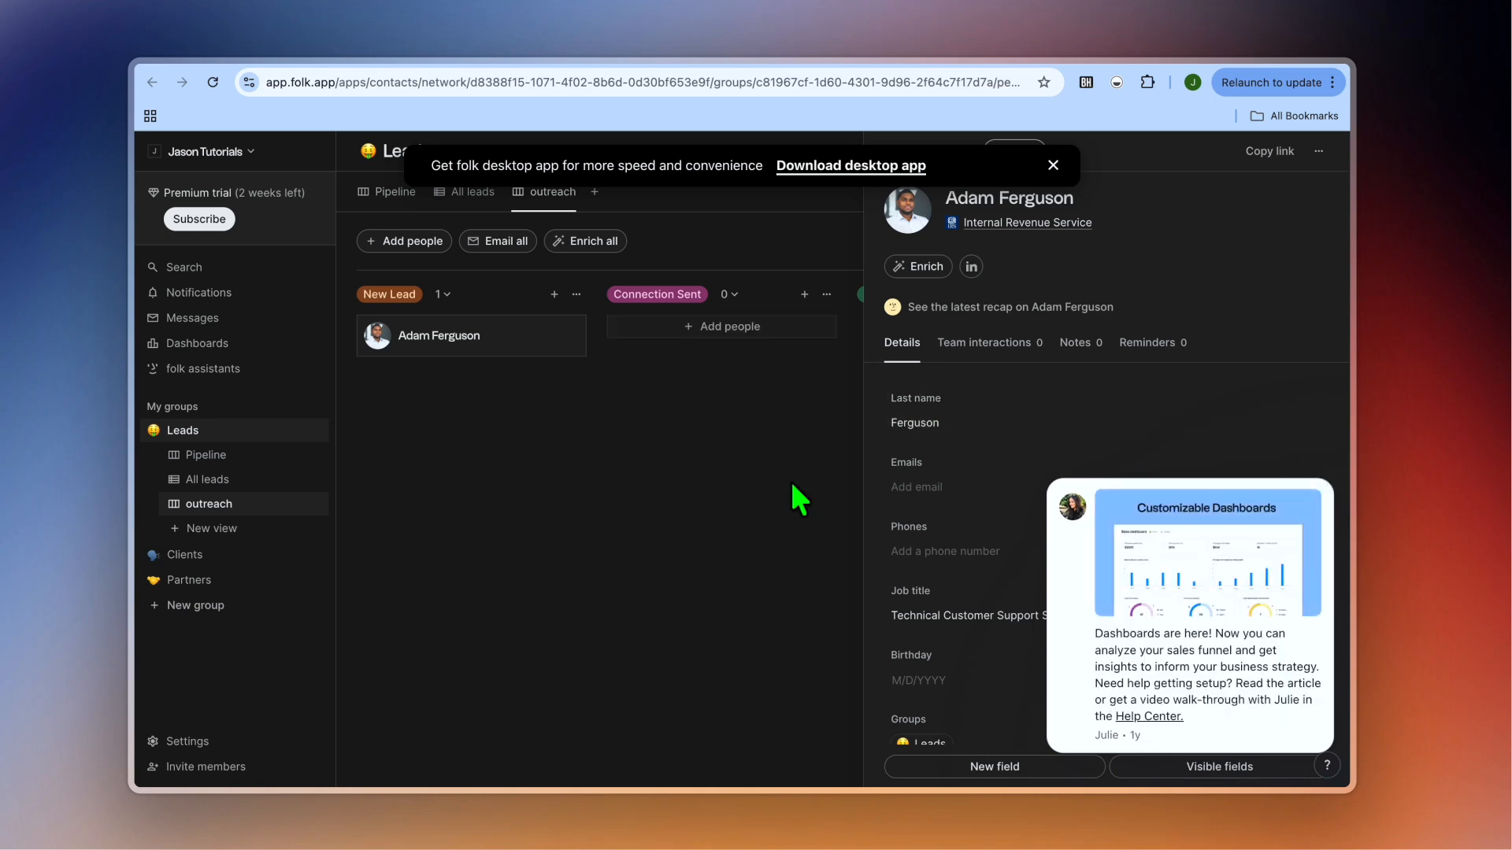
Close the Customizable Dashboards card and the 'Download desktop app' banner.
{"action": "mouse_move", "coordinate": [1280, 517]}
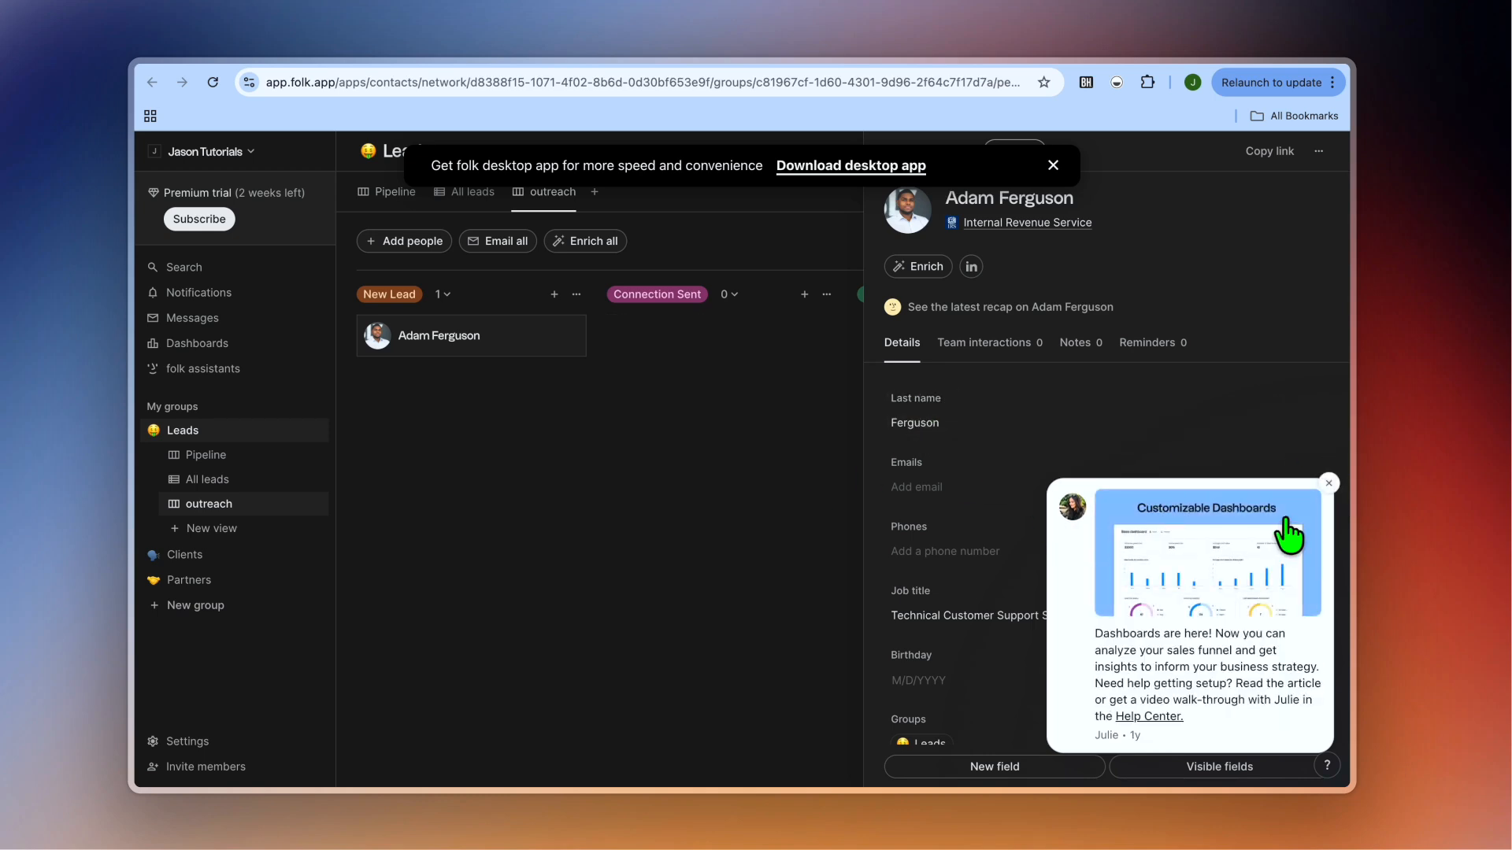
{"action": "left_click", "coordinate": [1329, 485]}
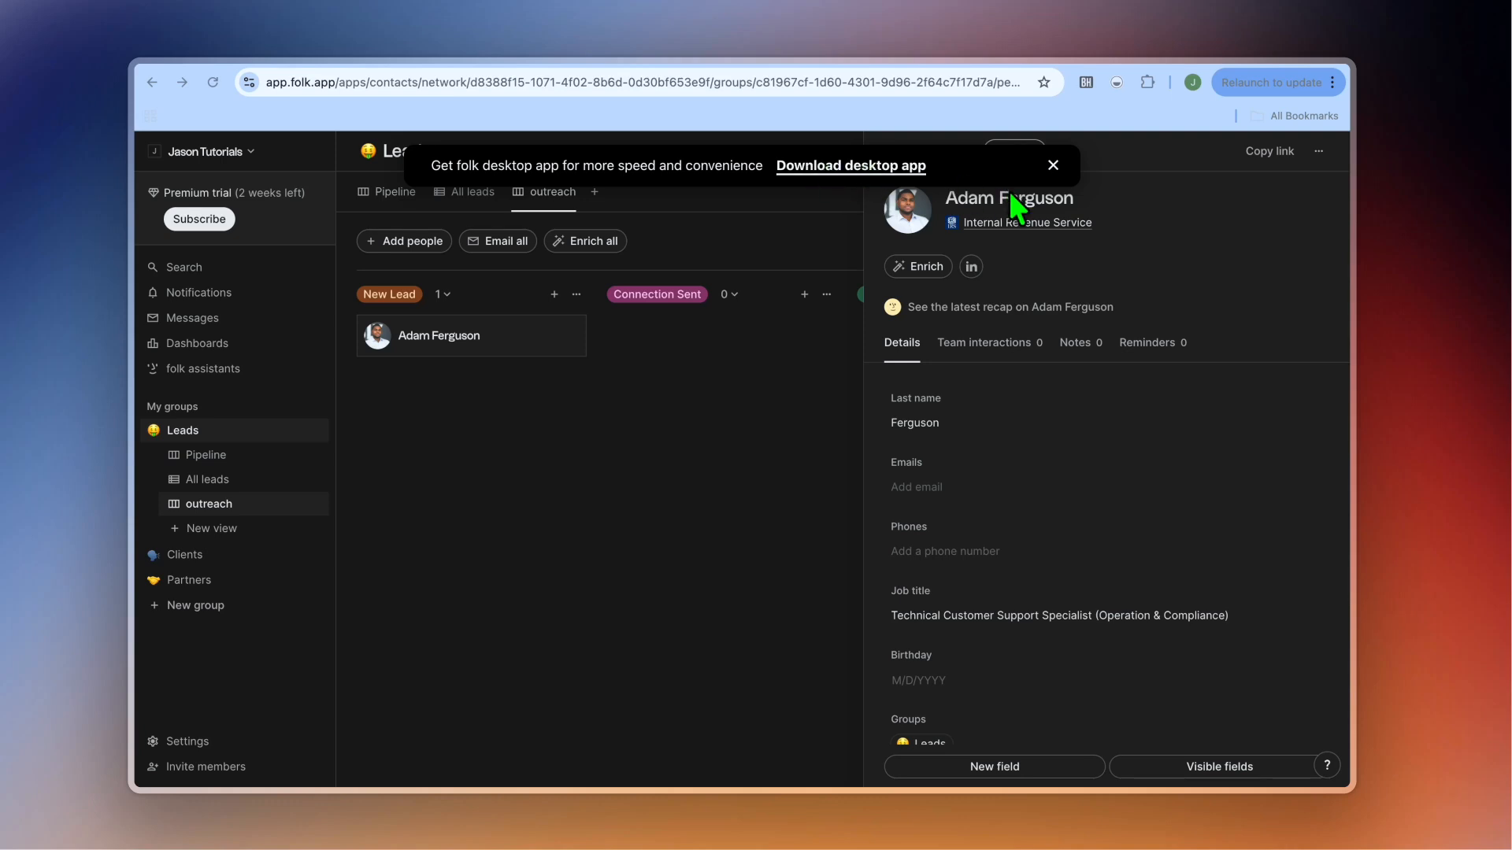
{"action": "left_click", "coordinate": [1051, 165]}
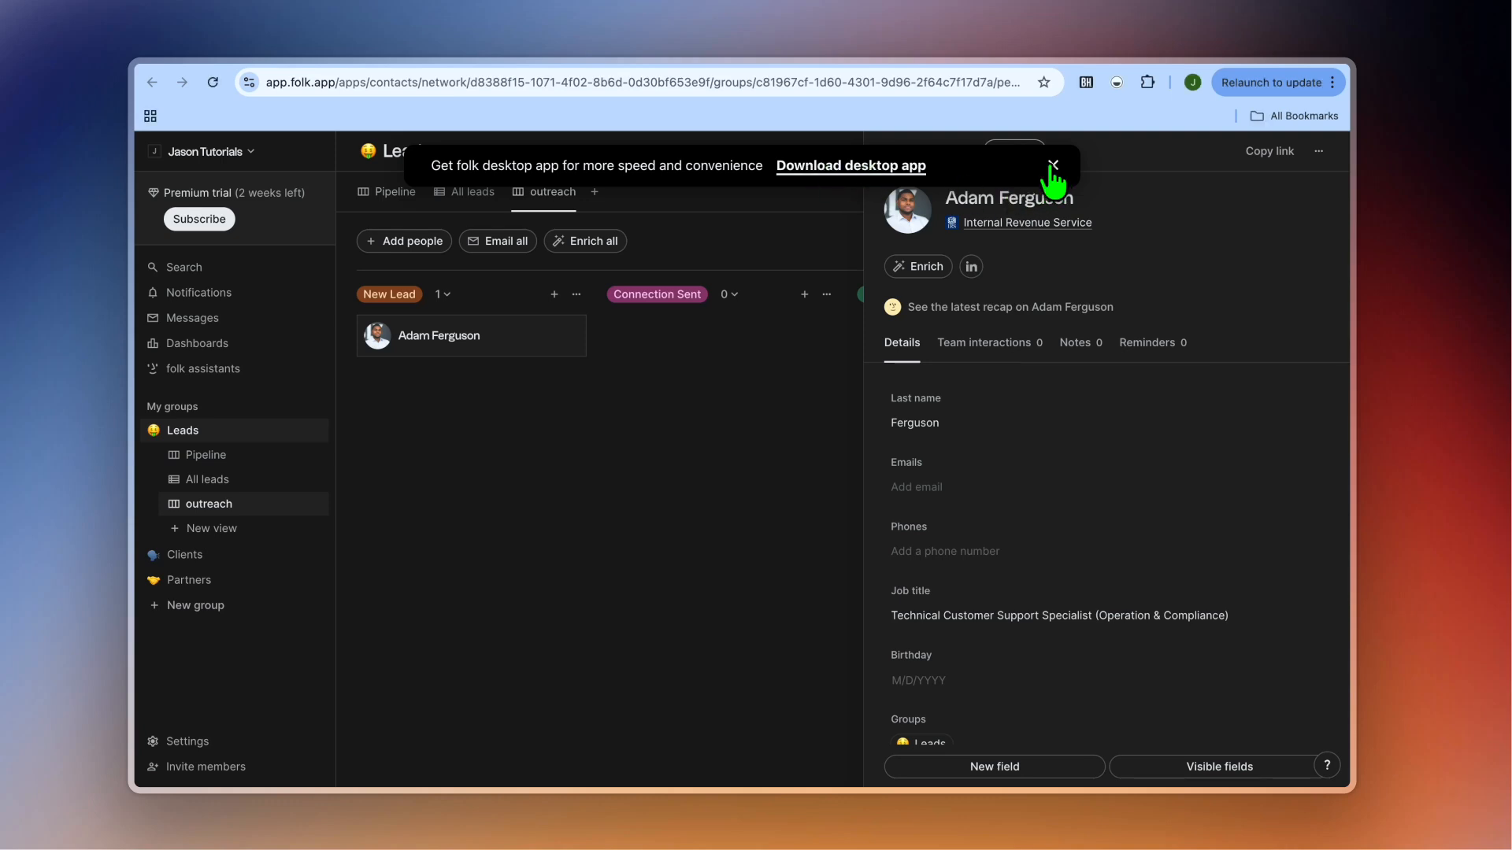
{"action": "left_click", "coordinate": [1050, 164]}
{"action": "scroll", "coordinate": [1101, 403], "scroll_direction": "down", "scroll_amount": 1}
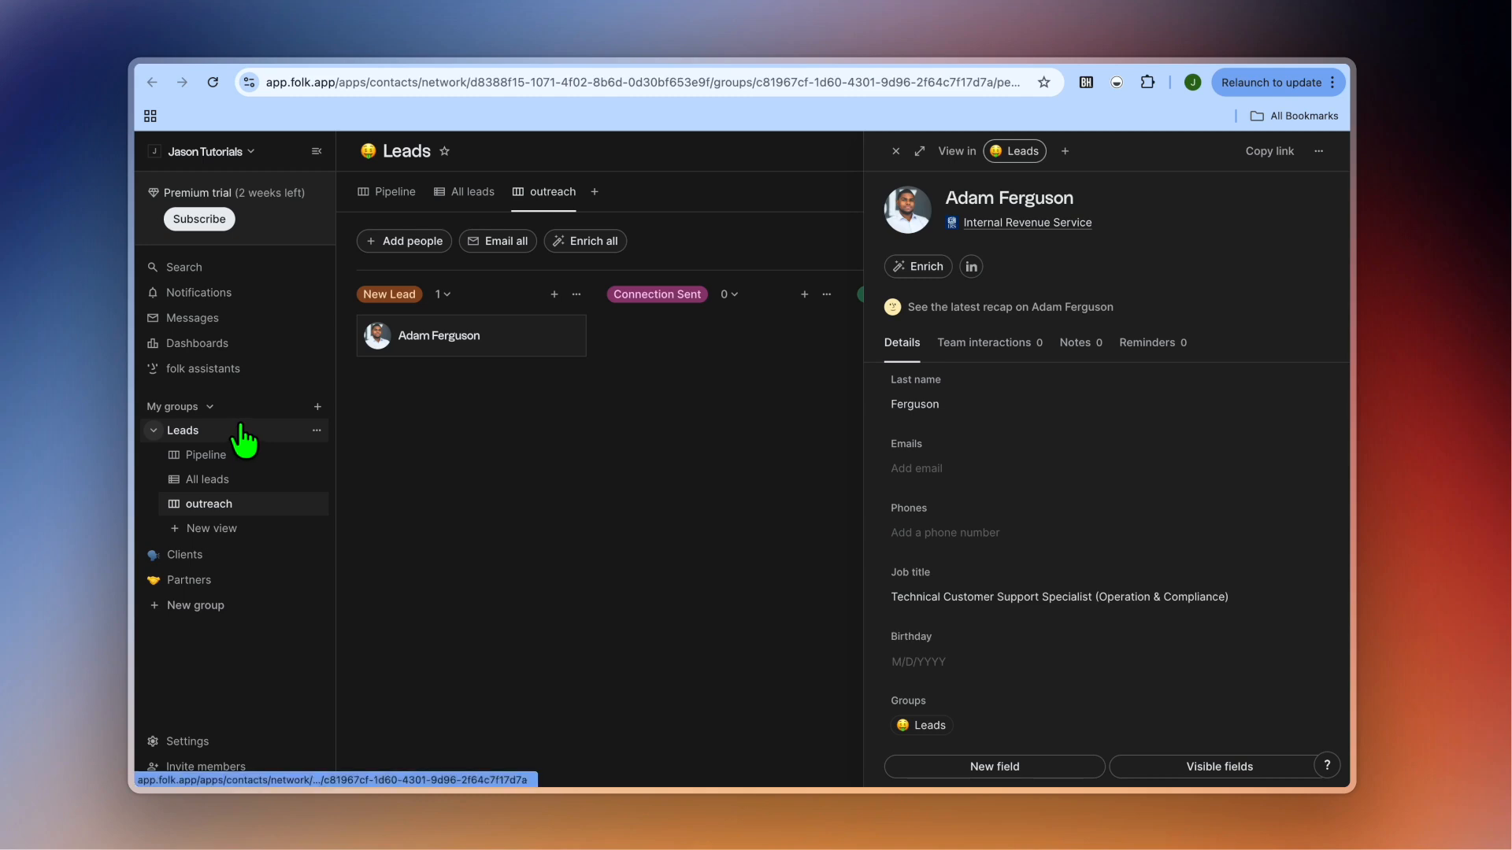
Collapse and re-expand Leads in the sidebar, then switch to its Pipeline view.
{"action": "left_click", "coordinate": [154, 432]}
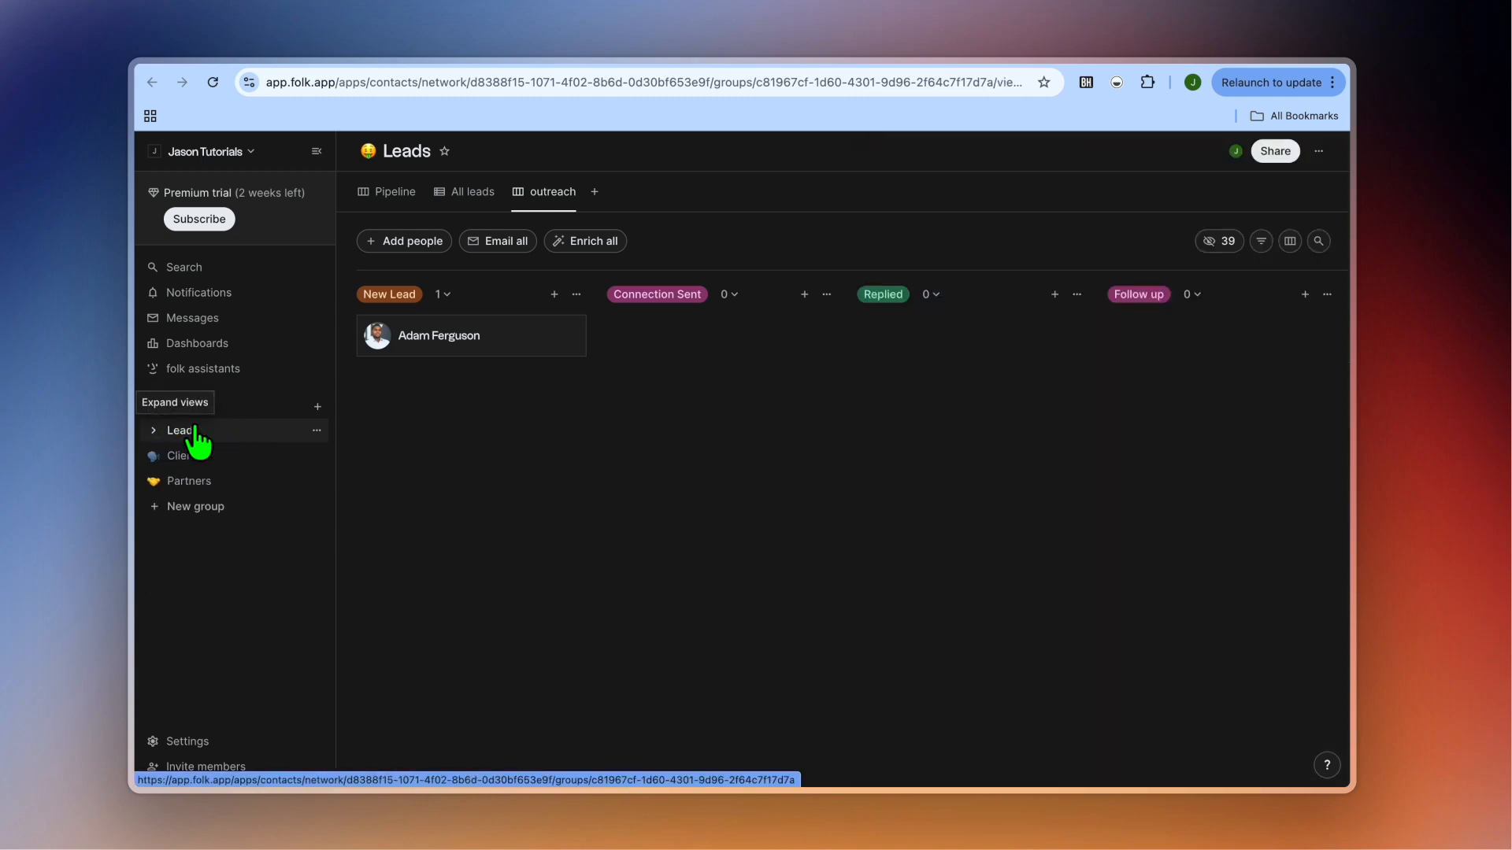
{"action": "left_click", "coordinate": [155, 431]}
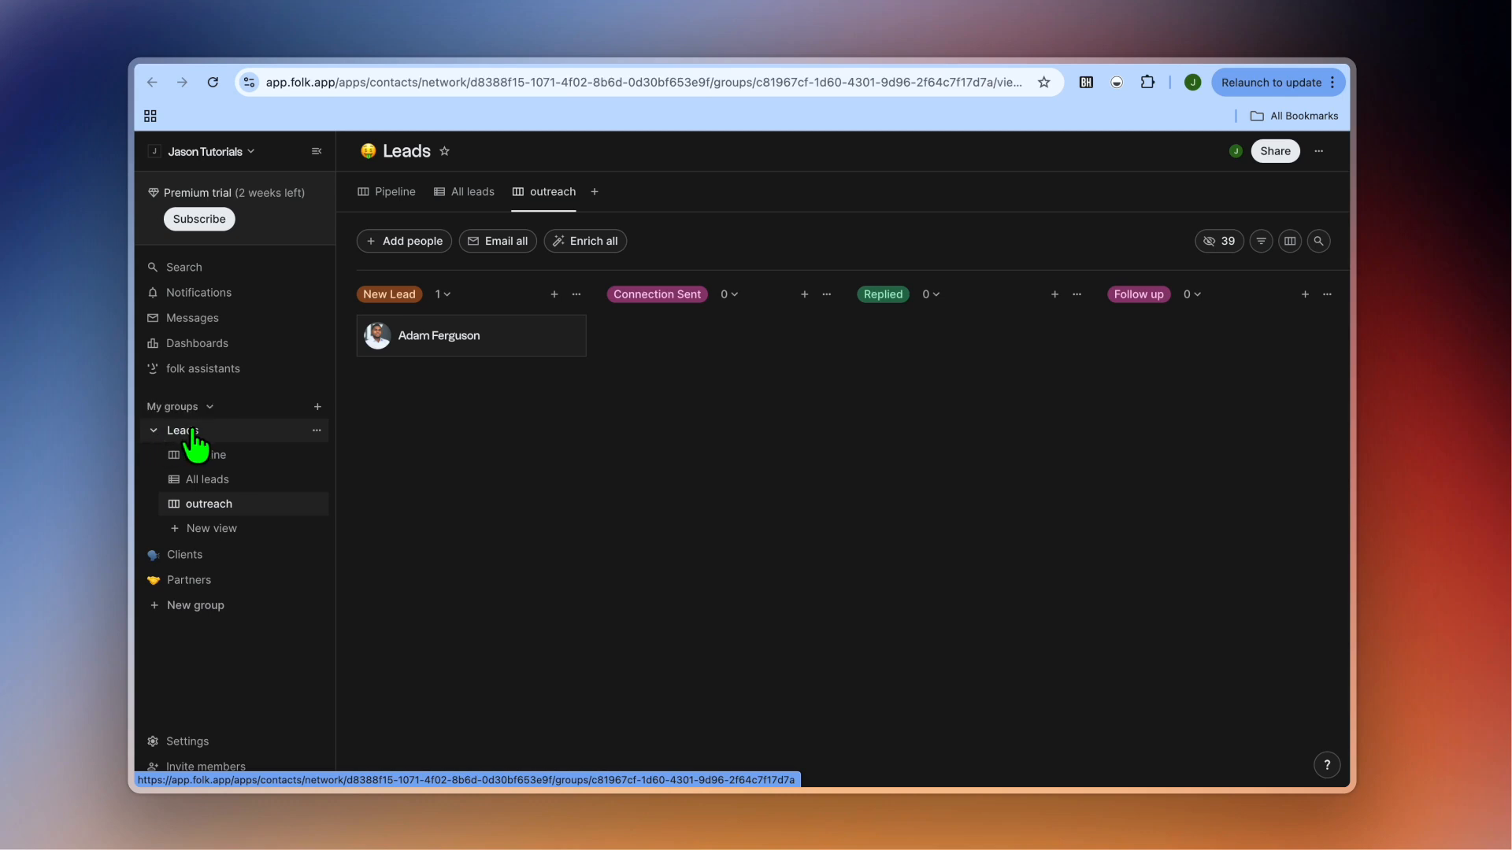
{"action": "left_click", "coordinate": [249, 465]}
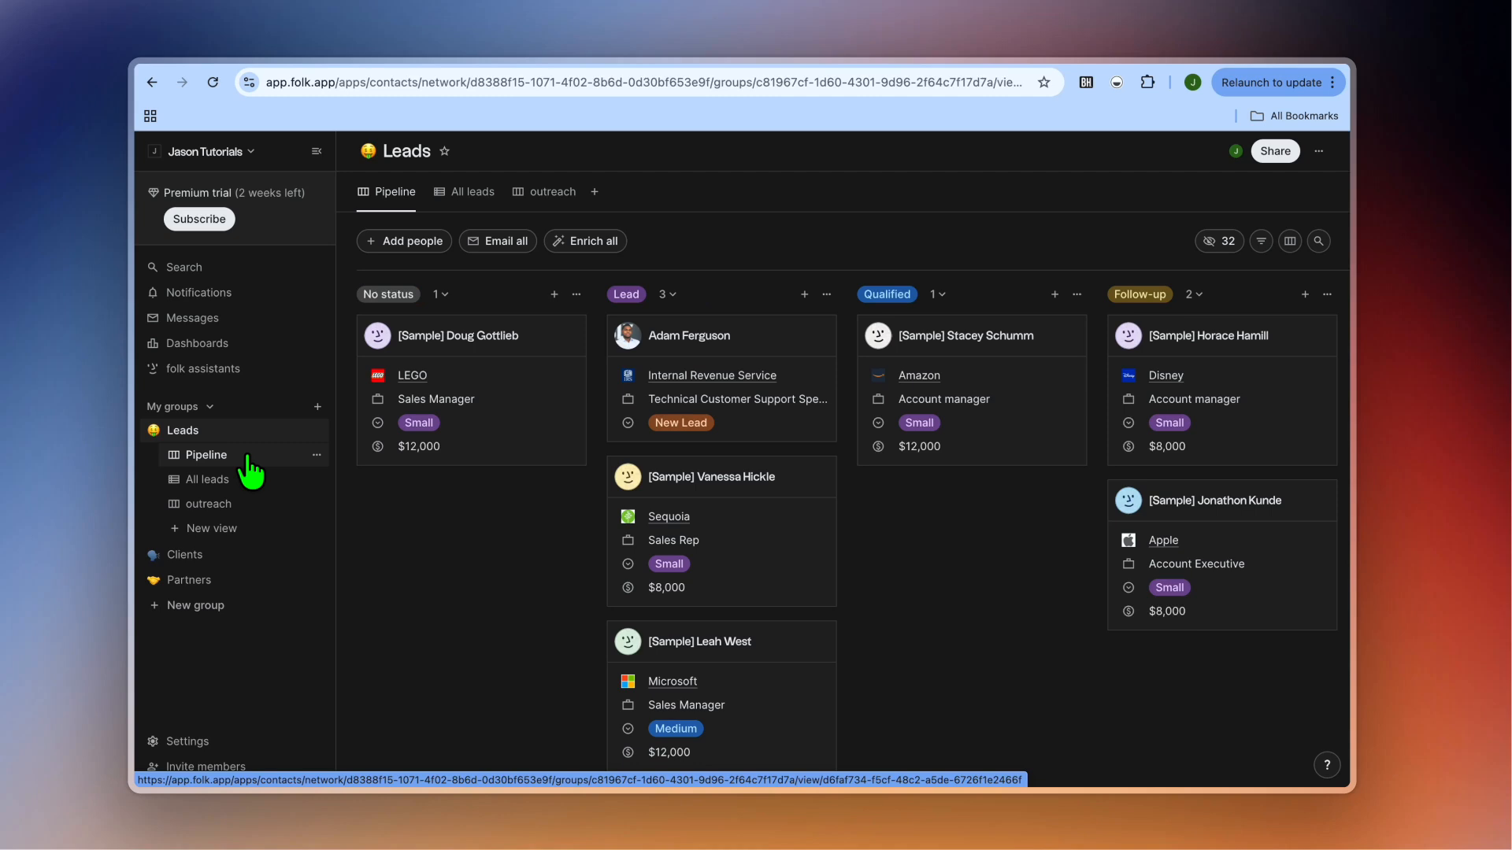
Cancel a new Leads view and return to the outreach board.
{"action": "left_click", "coordinate": [594, 193]}
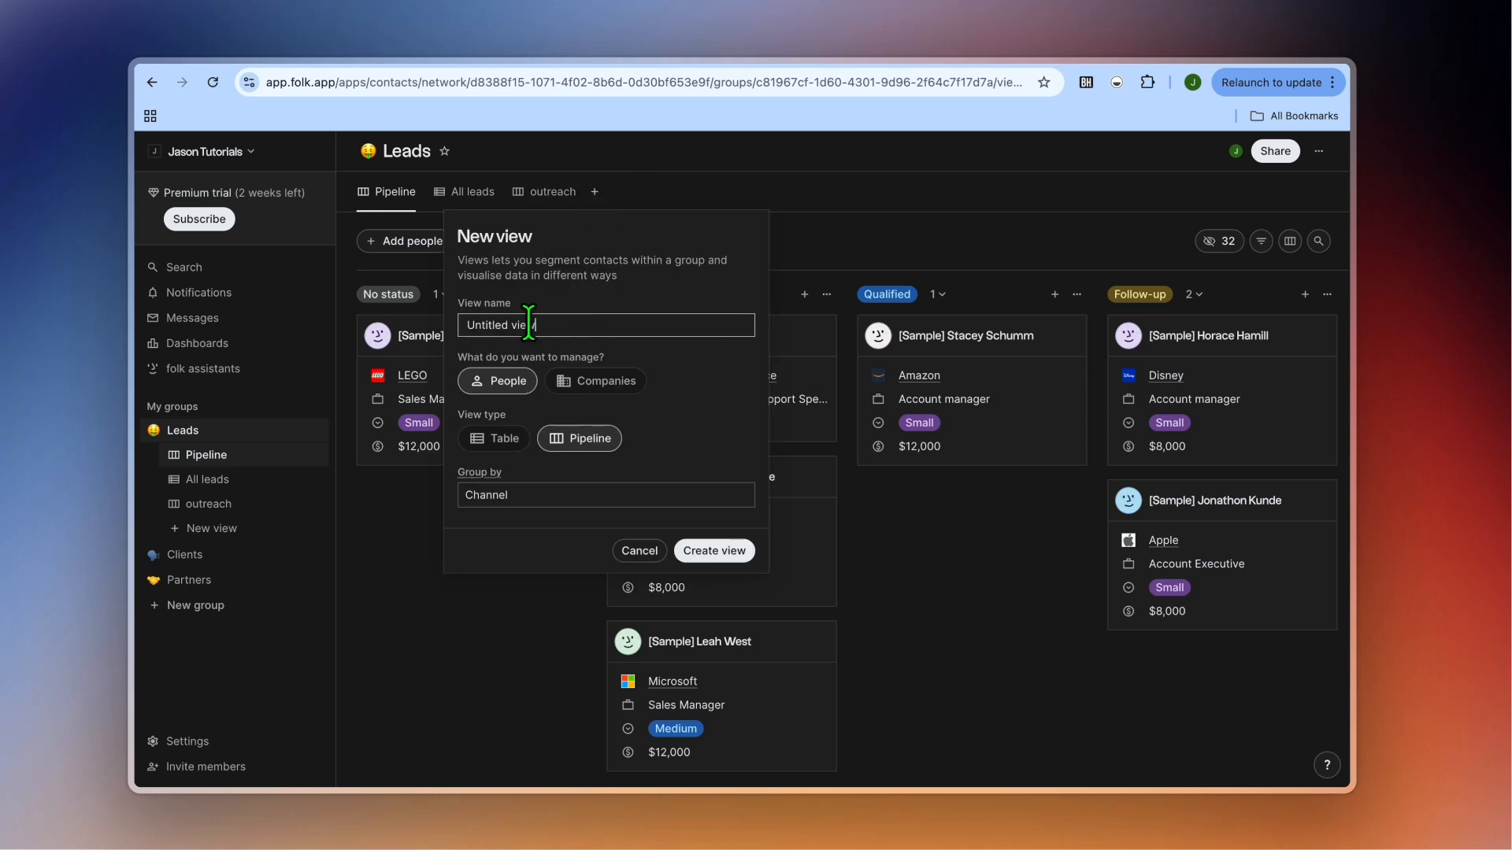
{"action": "left_click", "coordinate": [465, 622]}
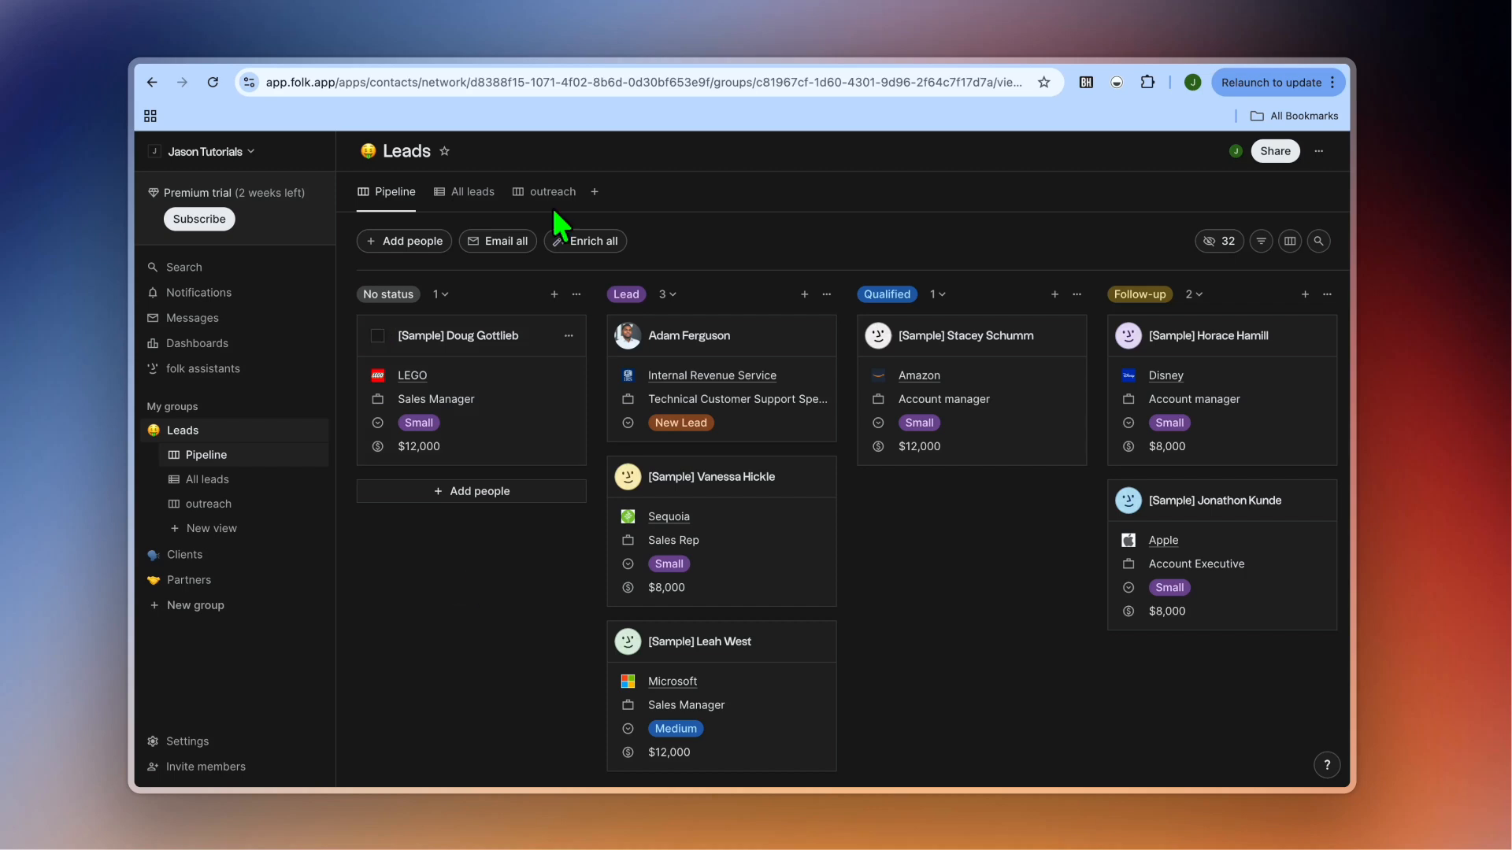
{"action": "left_click", "coordinate": [555, 206]}
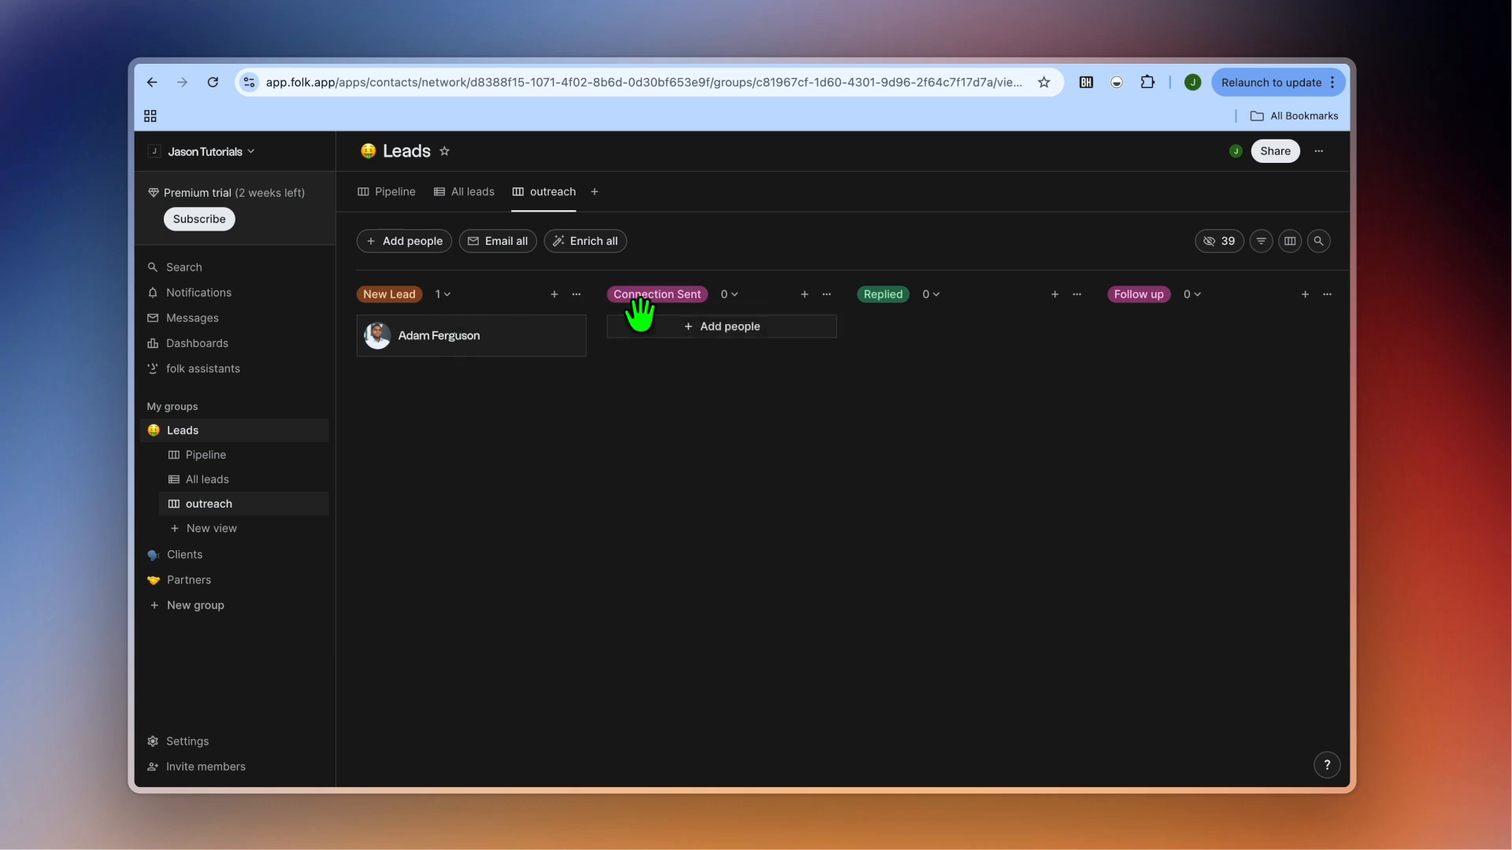
Scroll the Leads outreach board right to view every stage through Booked Call, then start a page reload.
{"action": "scroll", "coordinate": [871, 299], "scroll_direction": "right", "scroll_amount": 5}
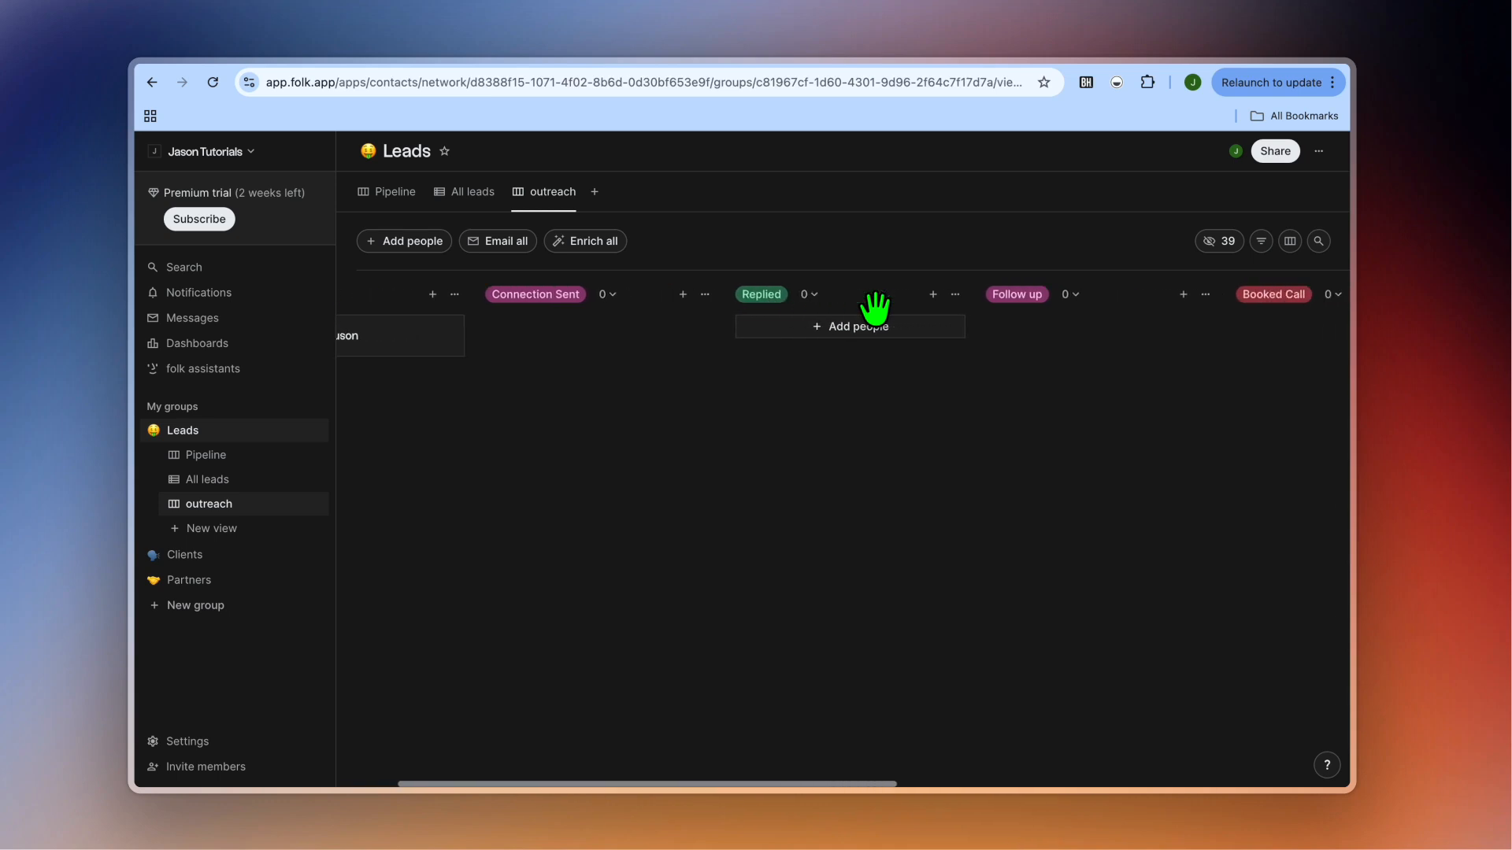
{"action": "scroll", "coordinate": [874, 307], "scroll_direction": "right", "scroll_amount": 2}
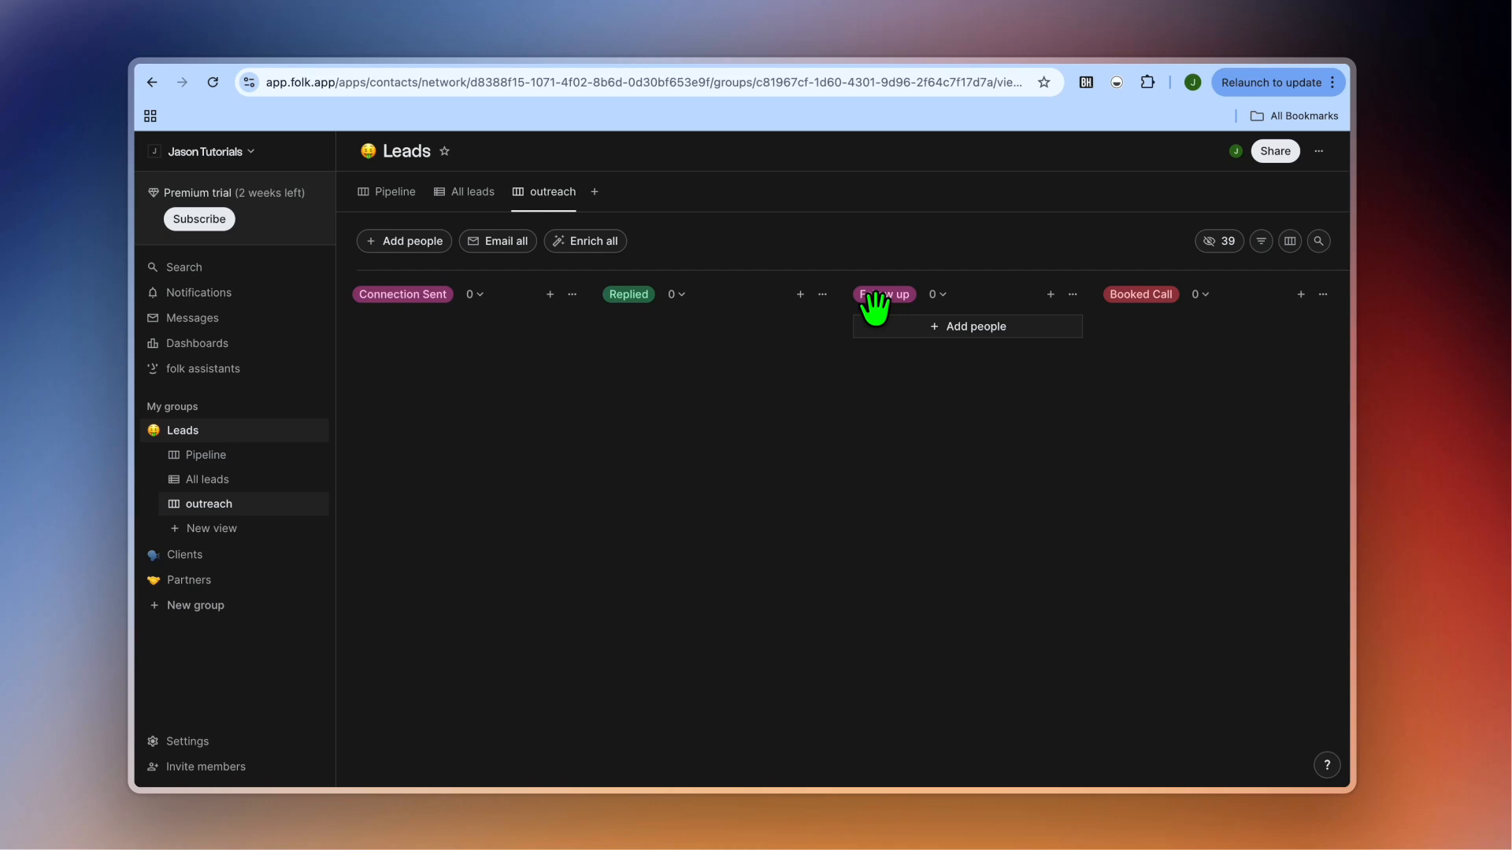
{"action": "left_click", "coordinate": [378, 74]}
Reload folk, review the LinkedIn profile beside its folkX panel, then return to the folk tab.
{"action": "key", "text": "Return"}
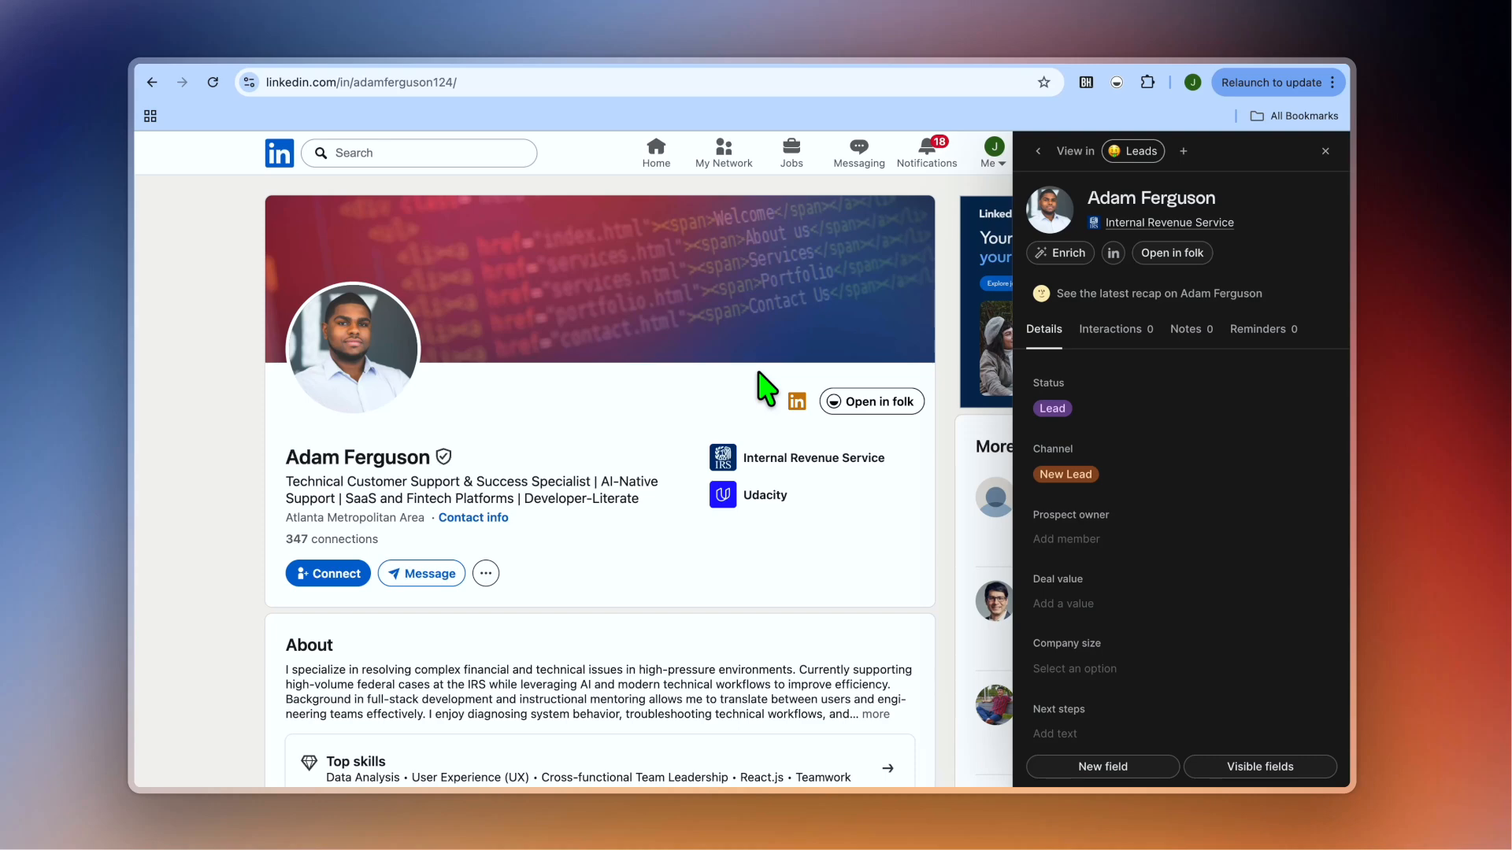
{"action": "left_click", "coordinate": [360, 50]}
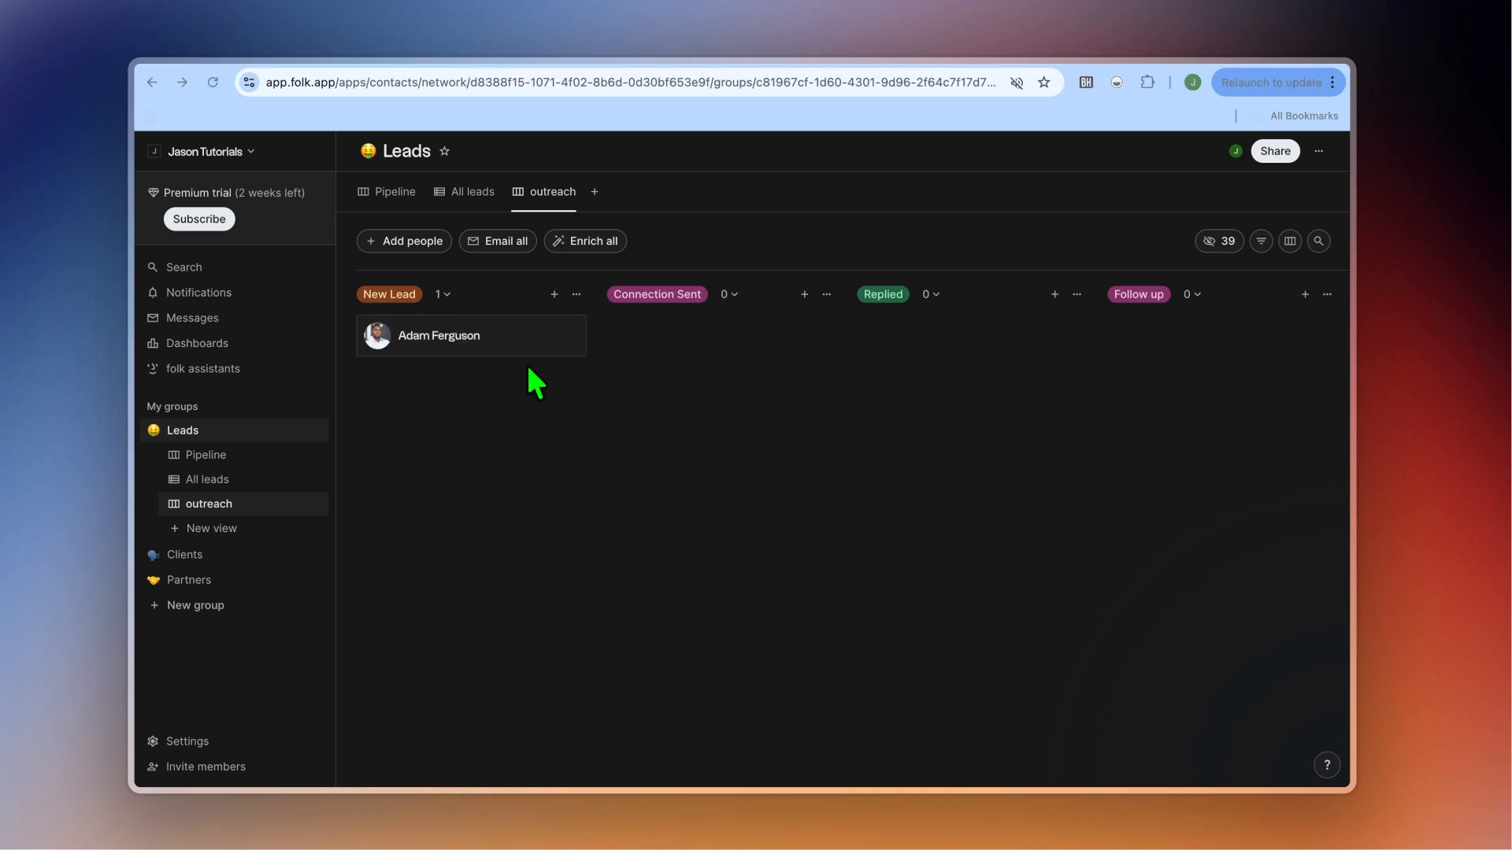
Open the lead's record and add a Categorize data field with AI fill turned off.
{"action": "left_click", "coordinate": [457, 346]}
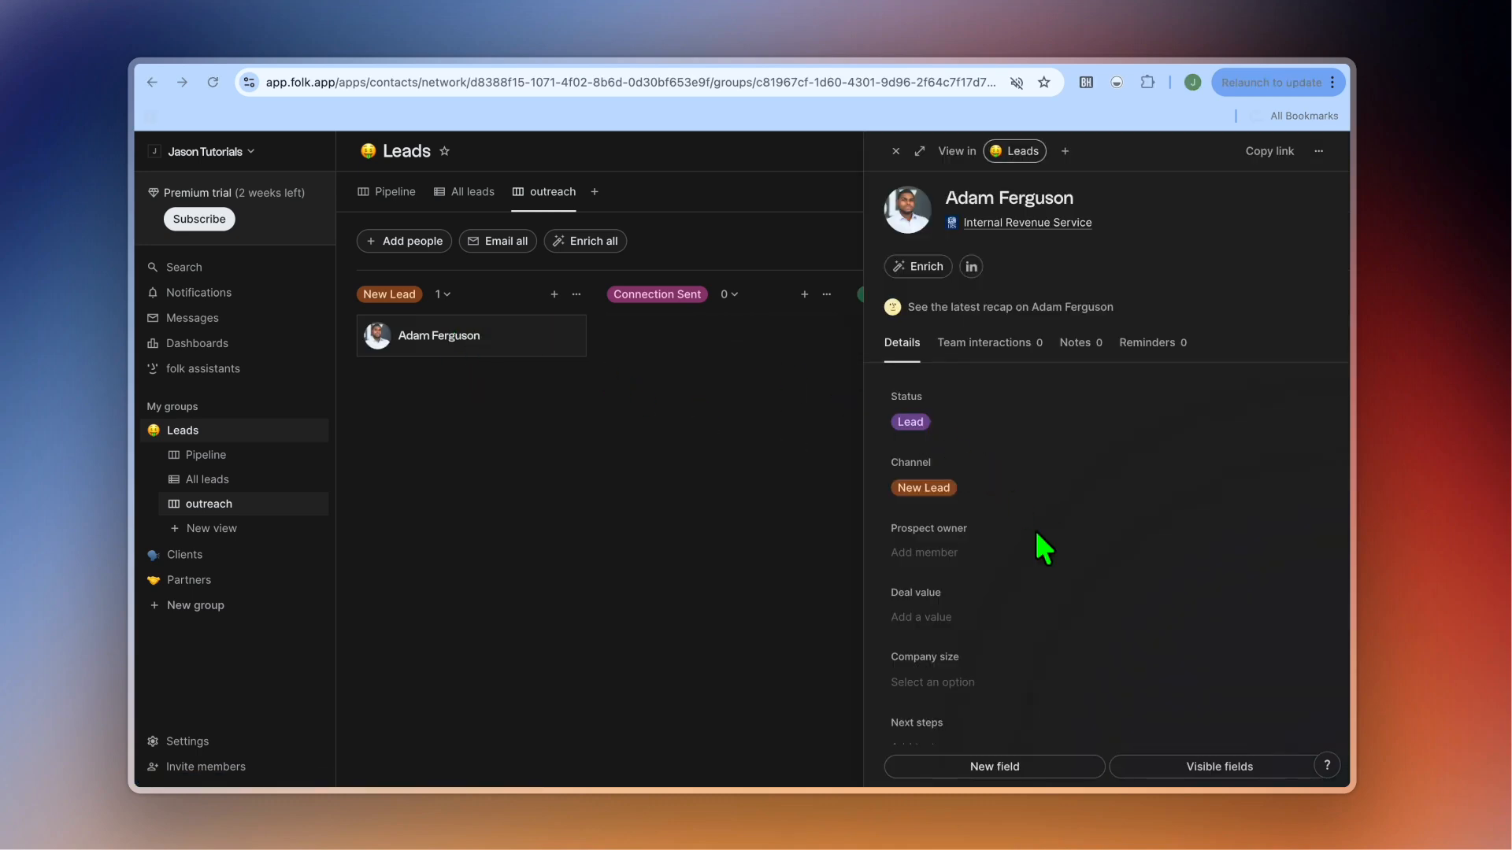
{"action": "scroll", "coordinate": [1035, 560], "scroll_direction": "down", "scroll_amount": 2}
{"action": "scroll", "coordinate": [1038, 573], "scroll_direction": "up", "scroll_amount": 5}
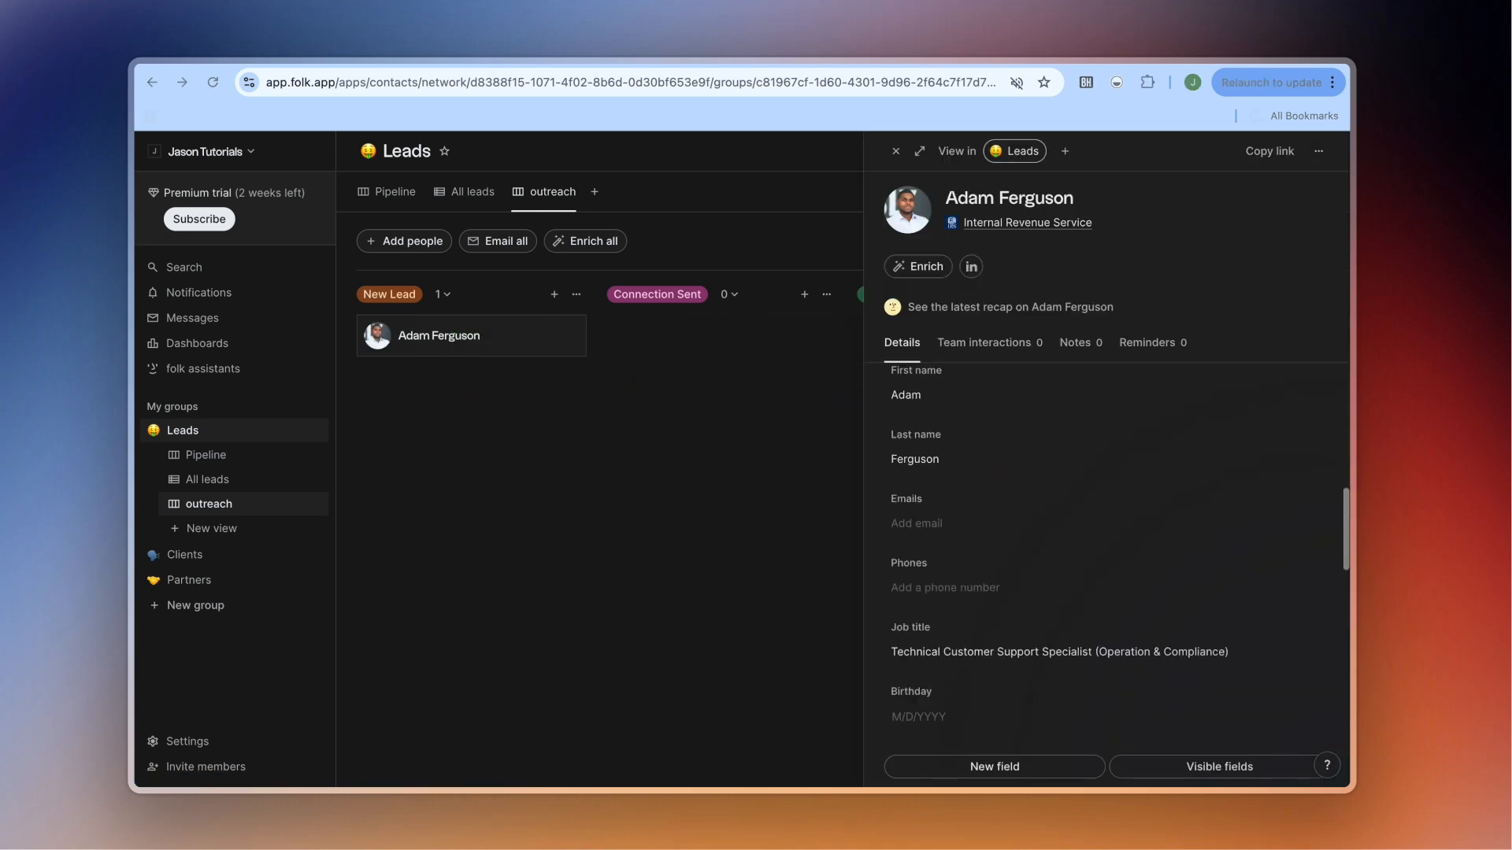
{"action": "left_click", "coordinate": [997, 771]}
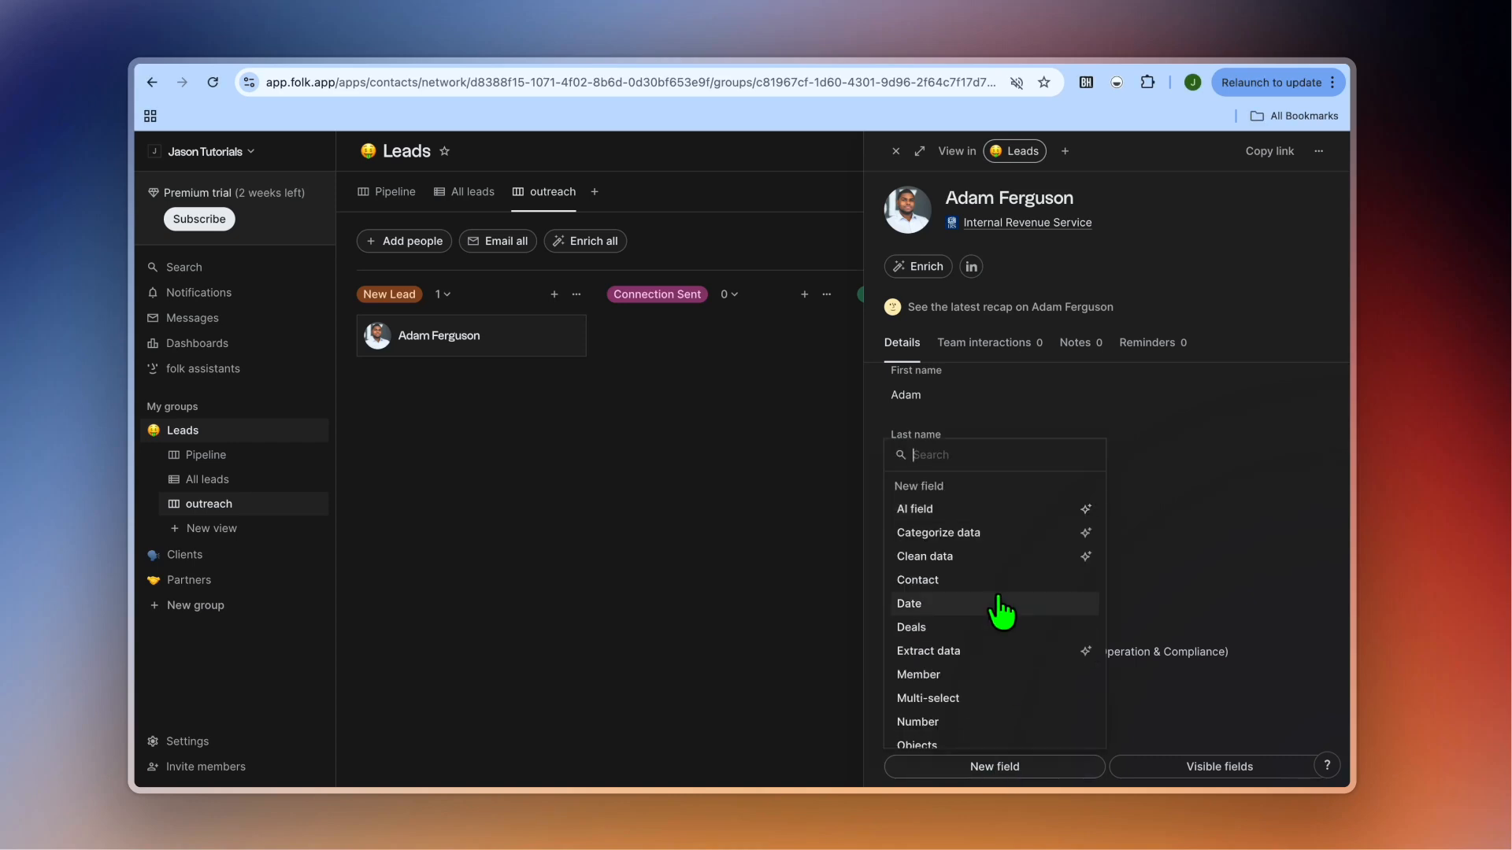
{"action": "left_click", "coordinate": [977, 534]}
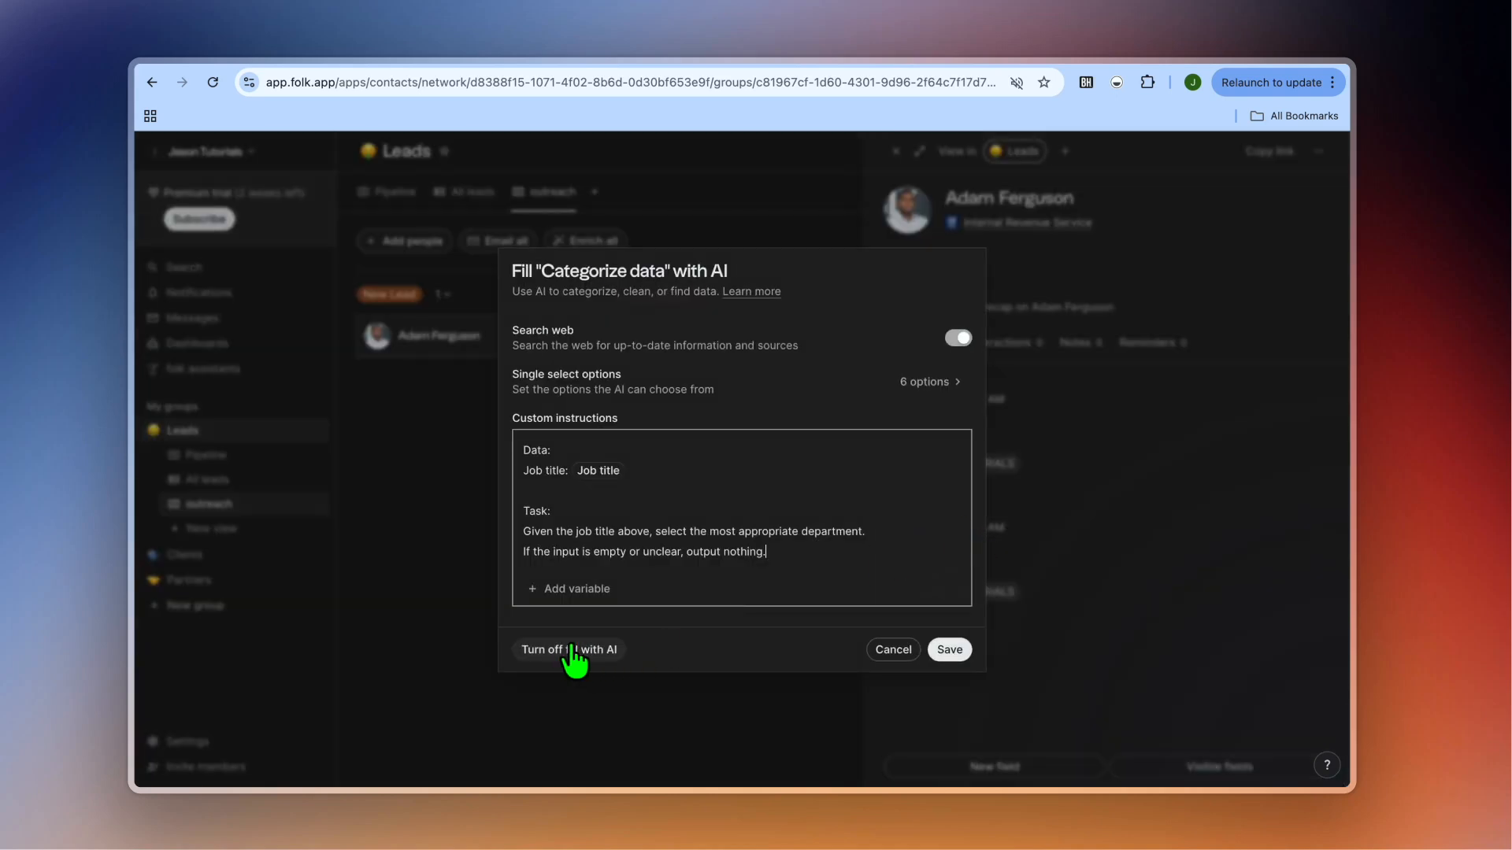
{"action": "left_click", "coordinate": [570, 652]}
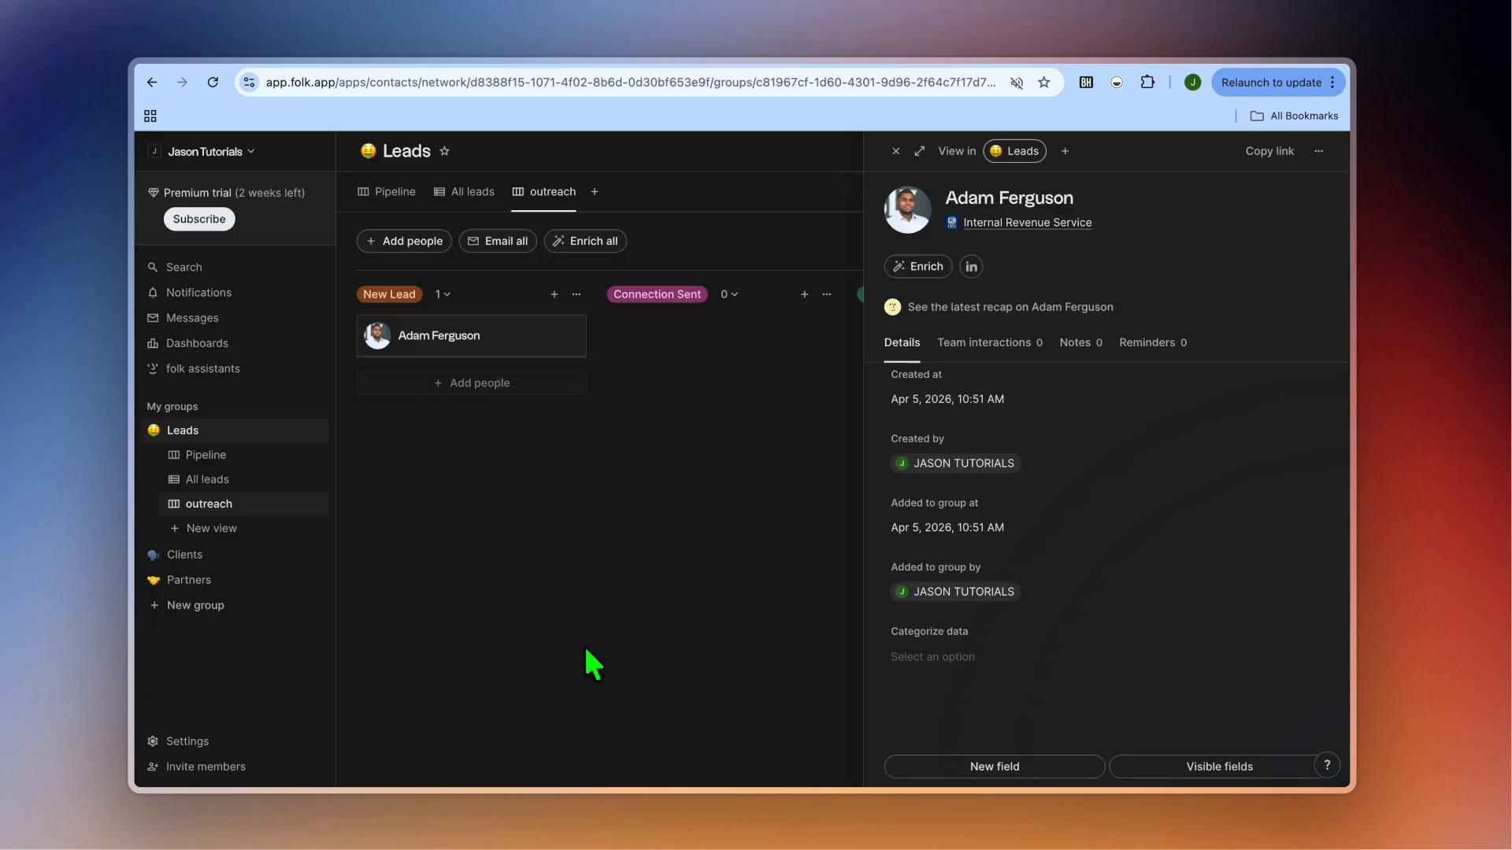
Set the lead's Categorize data field to Founder/Exec.
{"action": "left_click", "coordinate": [947, 660]}
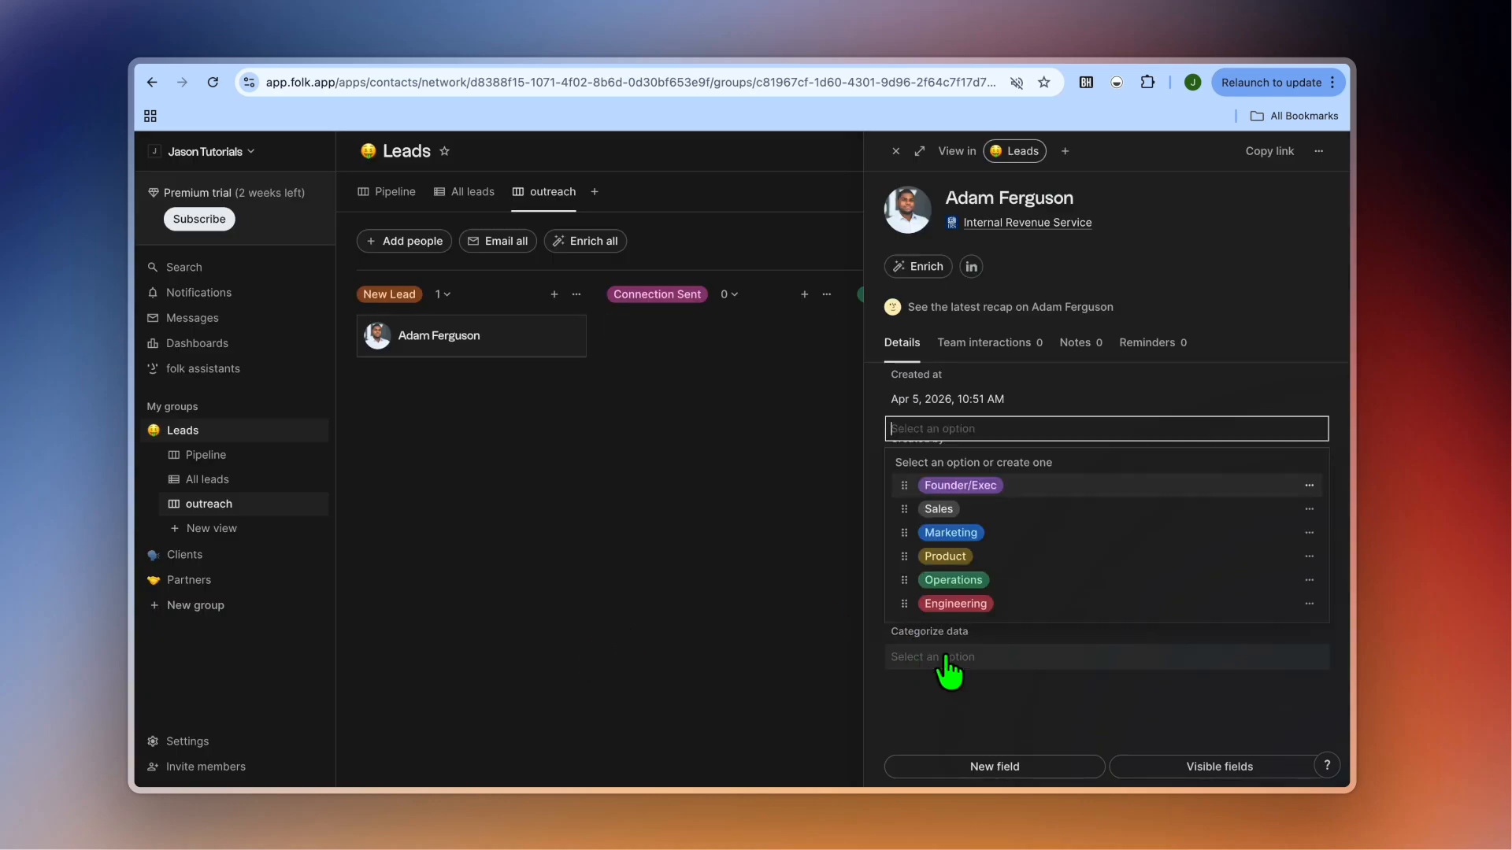
{"action": "left_click", "coordinate": [986, 487]}
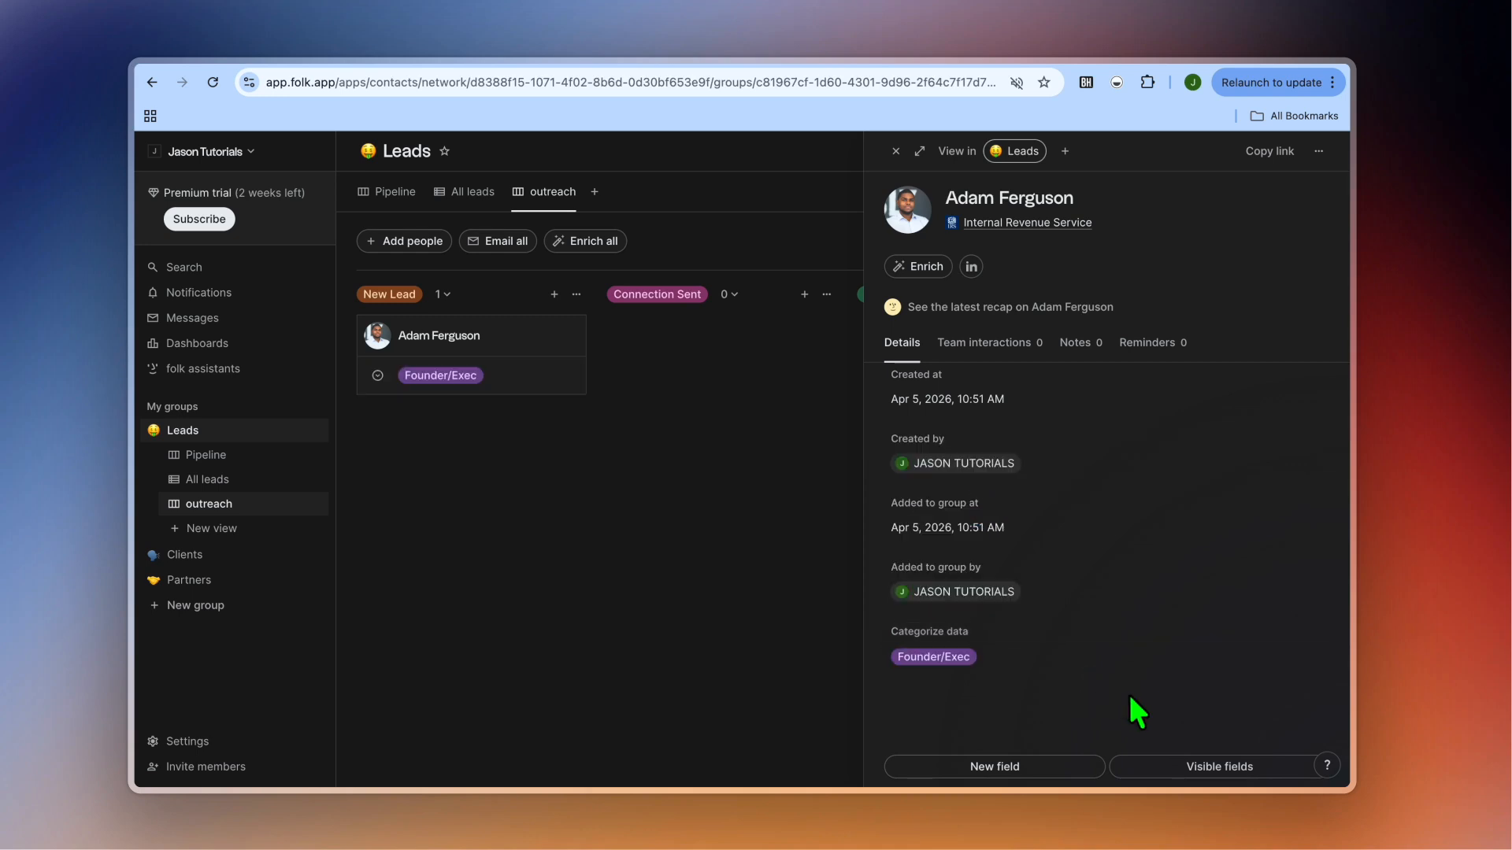
{"action": "scroll", "coordinate": [1138, 713], "scroll_direction": "up", "scroll_amount": 10}
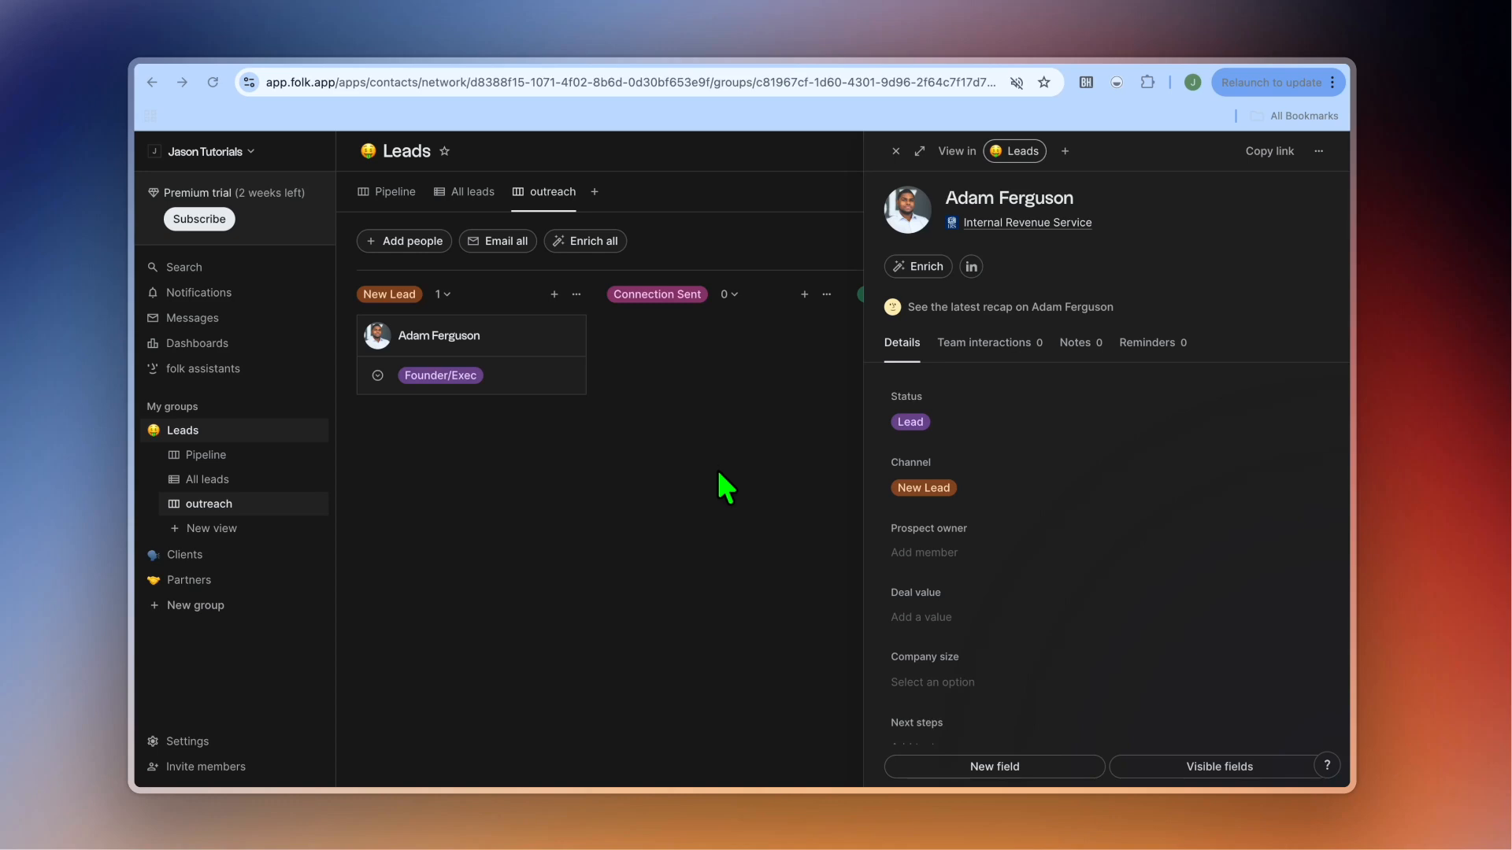
Close the detail panel and drag the lead's card through Connection Sent into Replied.
{"action": "left_click", "coordinate": [896, 152]}
{"action": "left_click_drag", "start_coordinate": [567, 347], "coordinate": [685, 344]}
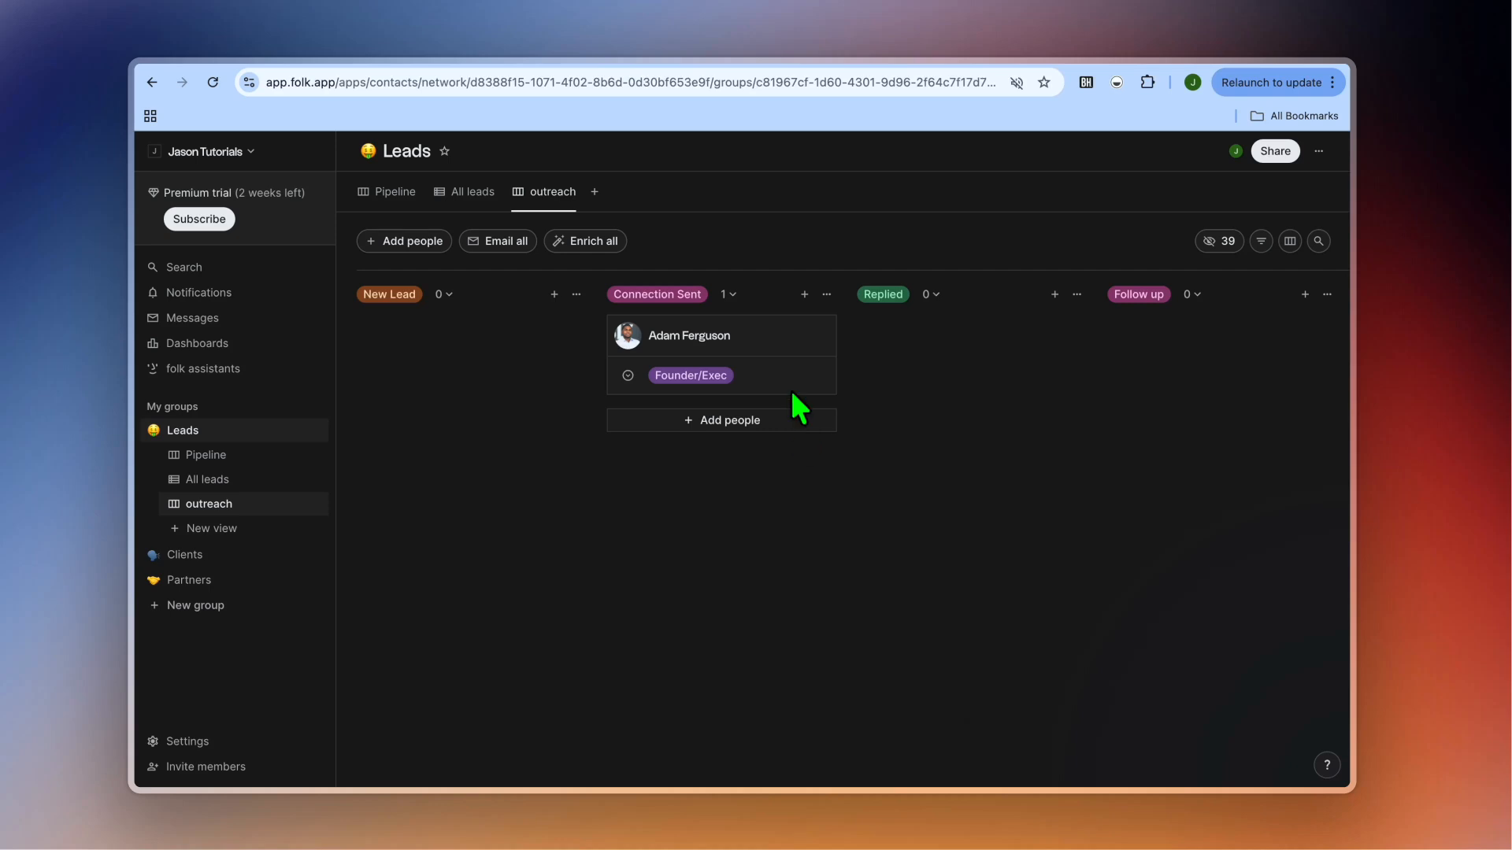
{"action": "left_click_drag", "start_coordinate": [776, 338], "coordinate": [929, 346]}
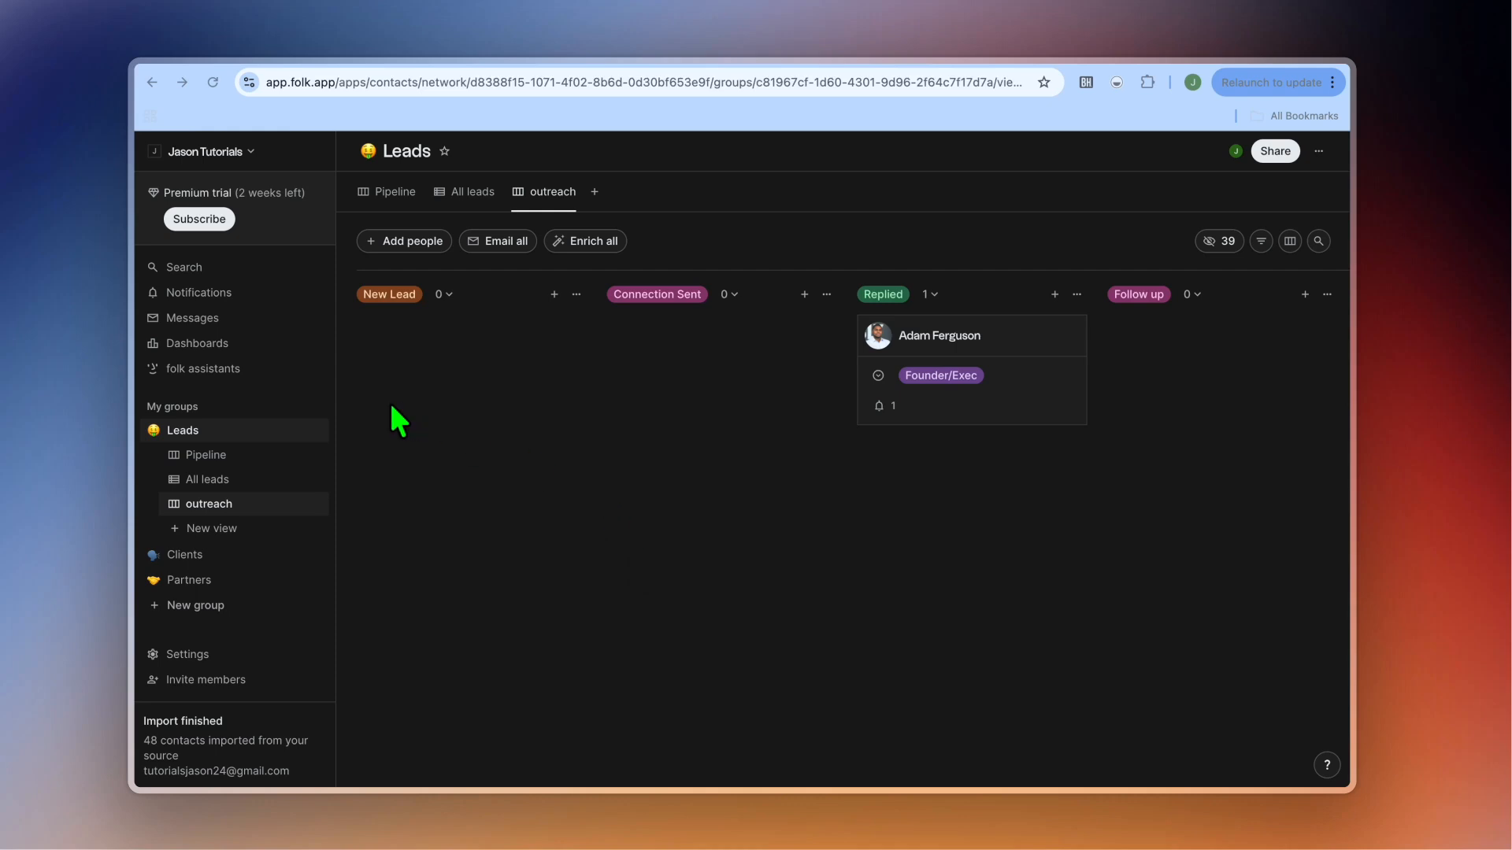
{"action": "left_click", "coordinate": [205, 368]}
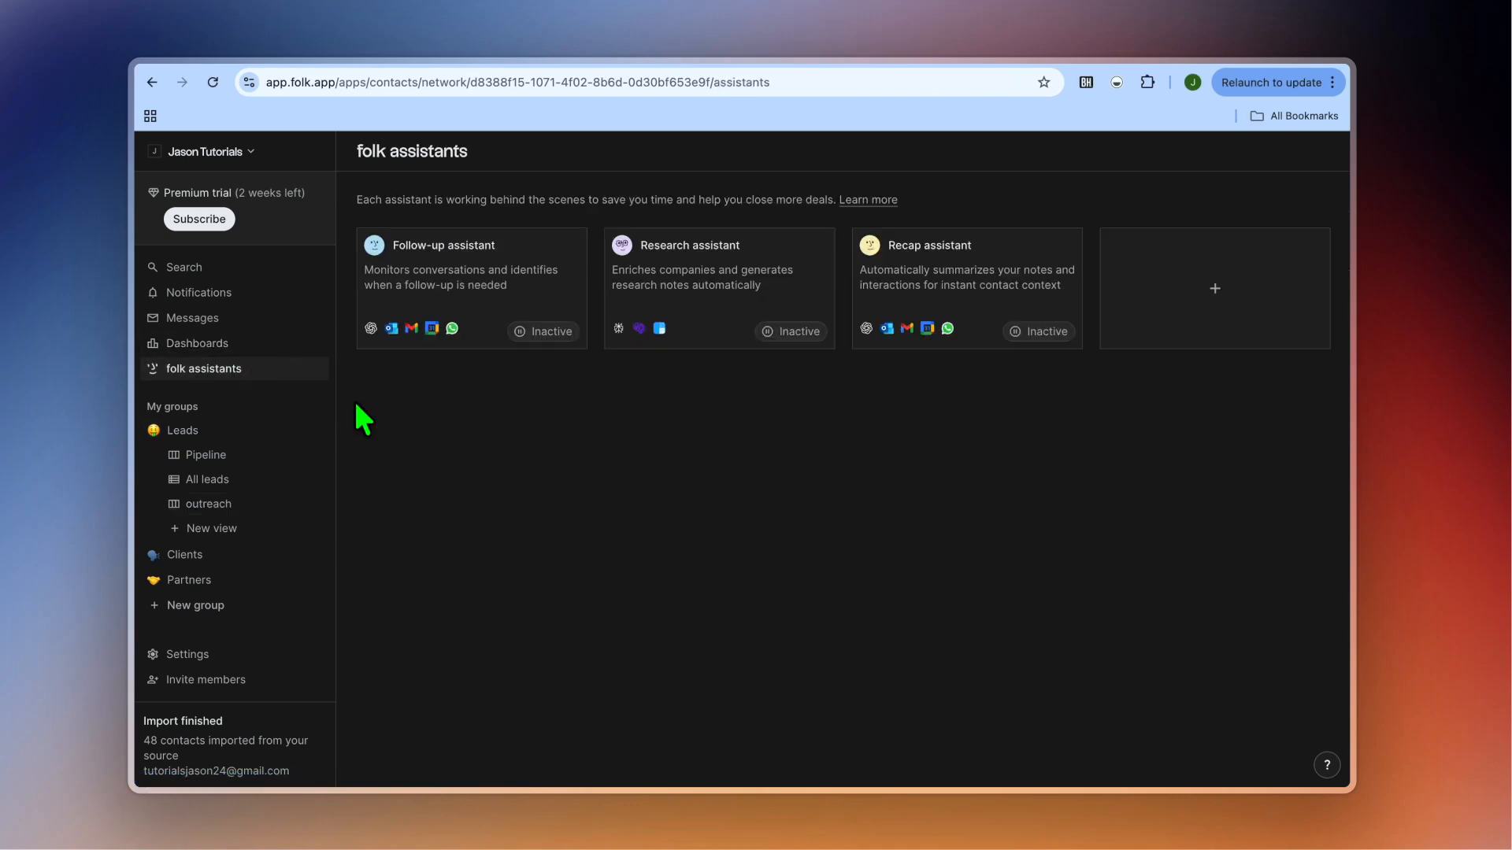
Turn on the Follow-up assistant, limit its suggestions to the Leads group, and save.
{"action": "left_click", "coordinate": [494, 279]}
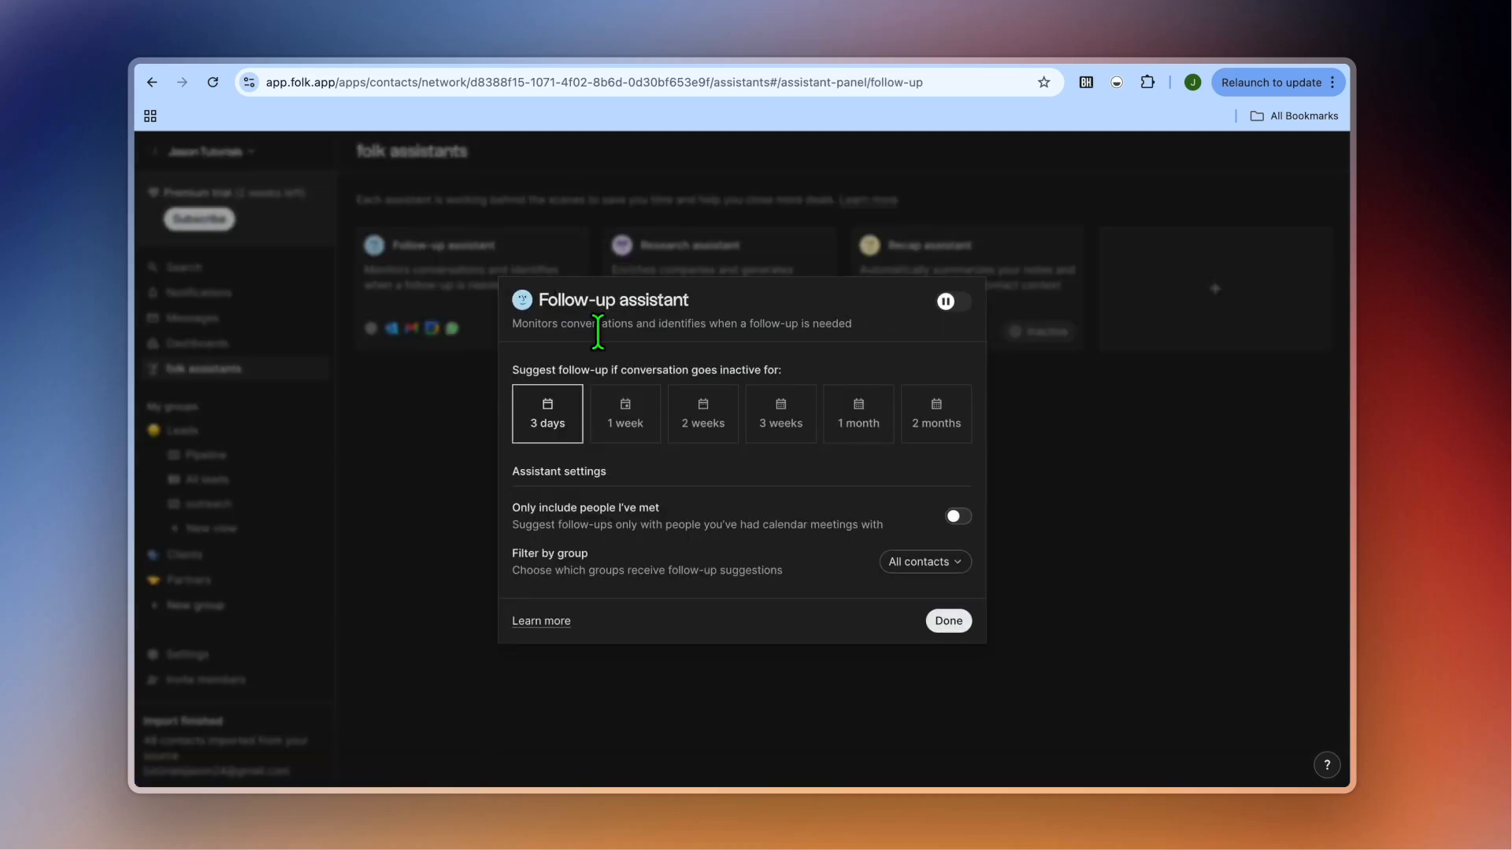
{"action": "left_click", "coordinate": [955, 301]}
{"action": "left_click", "coordinate": [897, 563]}
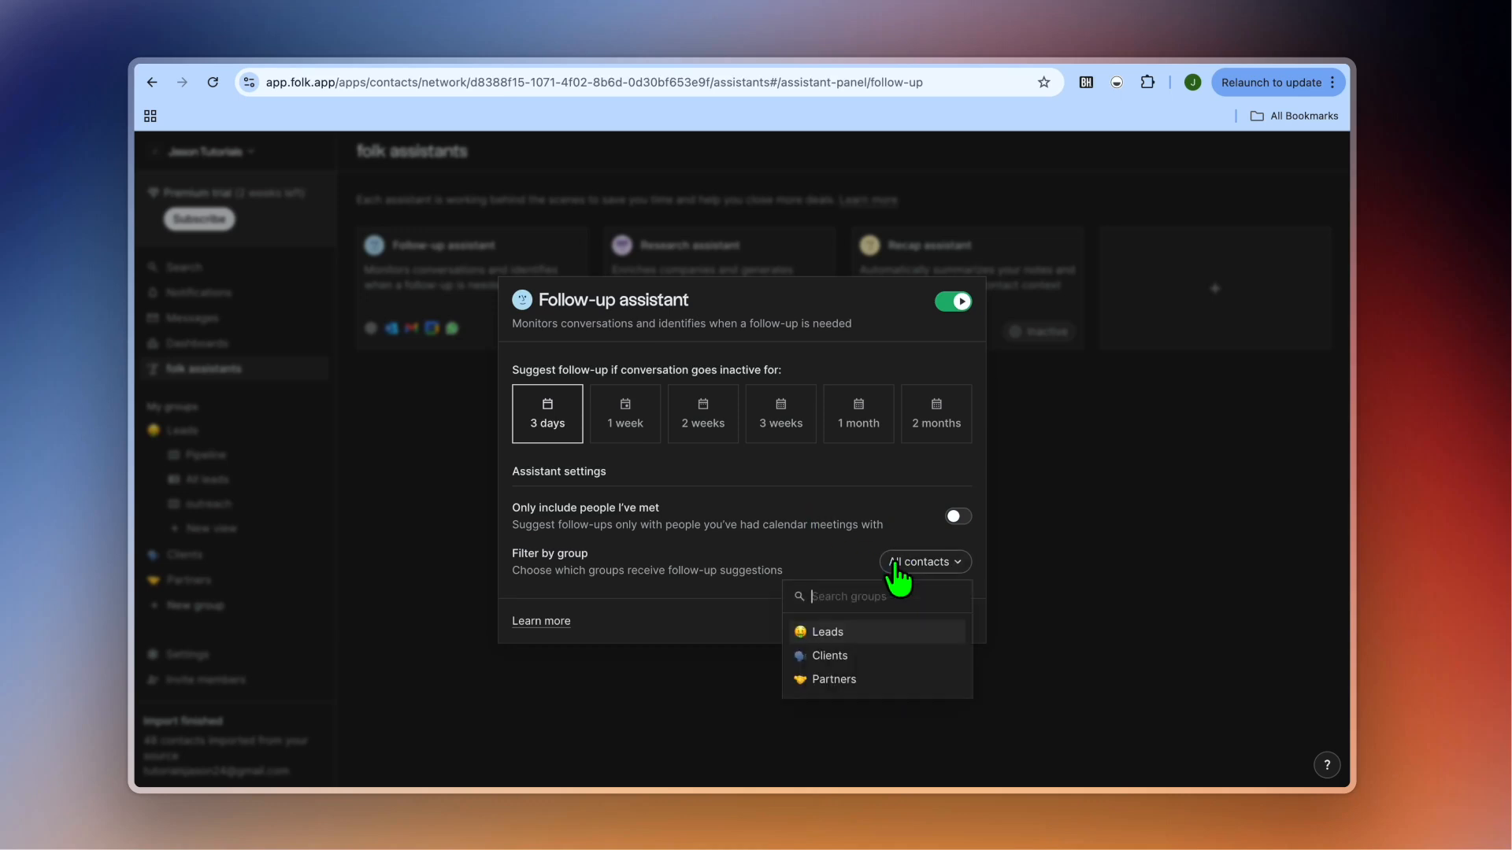
{"action": "left_click", "coordinate": [875, 630]}
{"action": "left_click", "coordinate": [703, 550]}
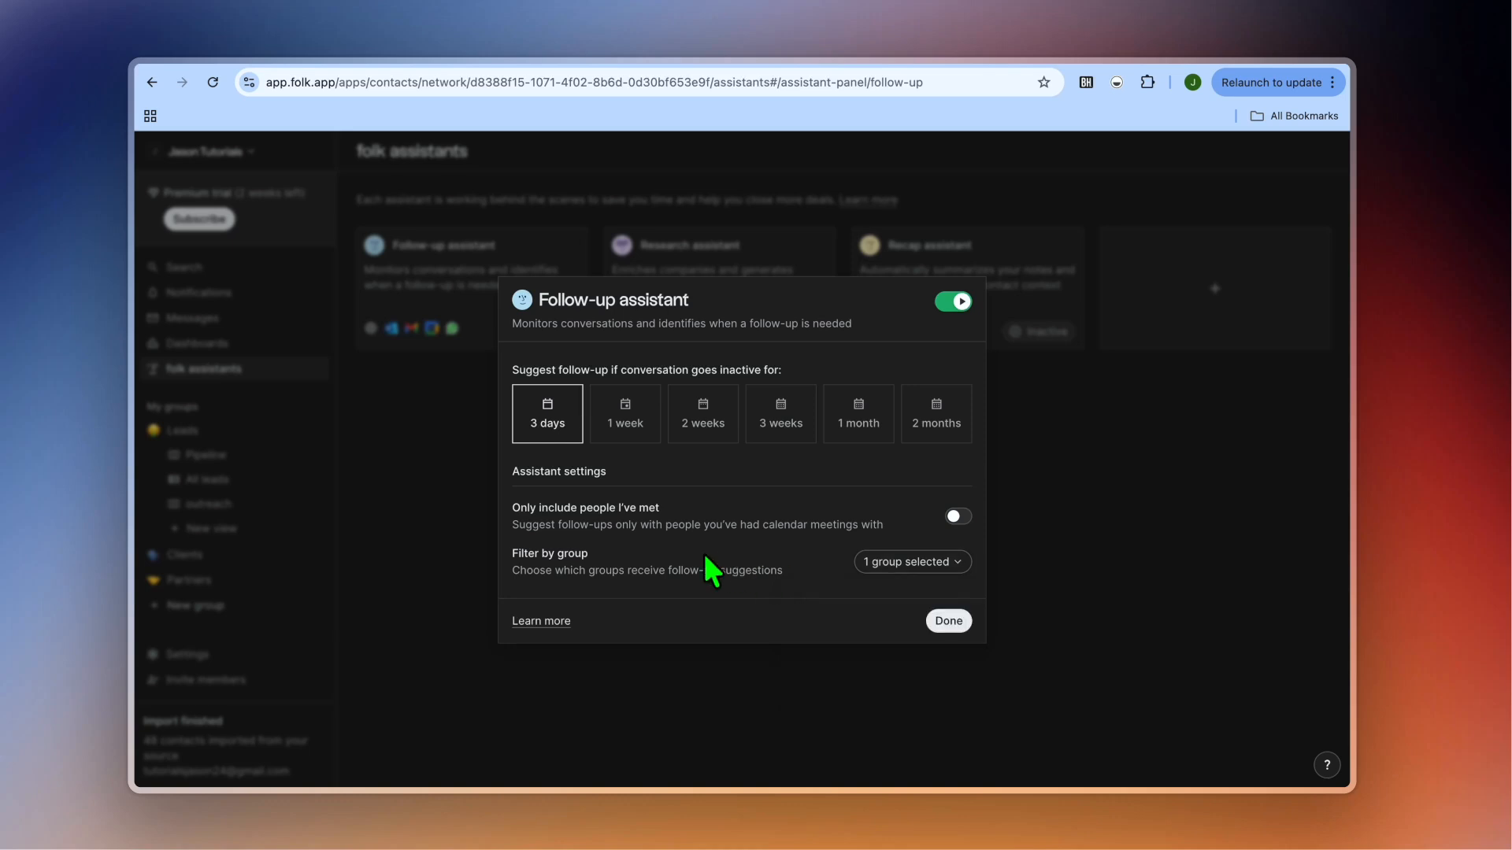
{"action": "left_click", "coordinate": [937, 627]}
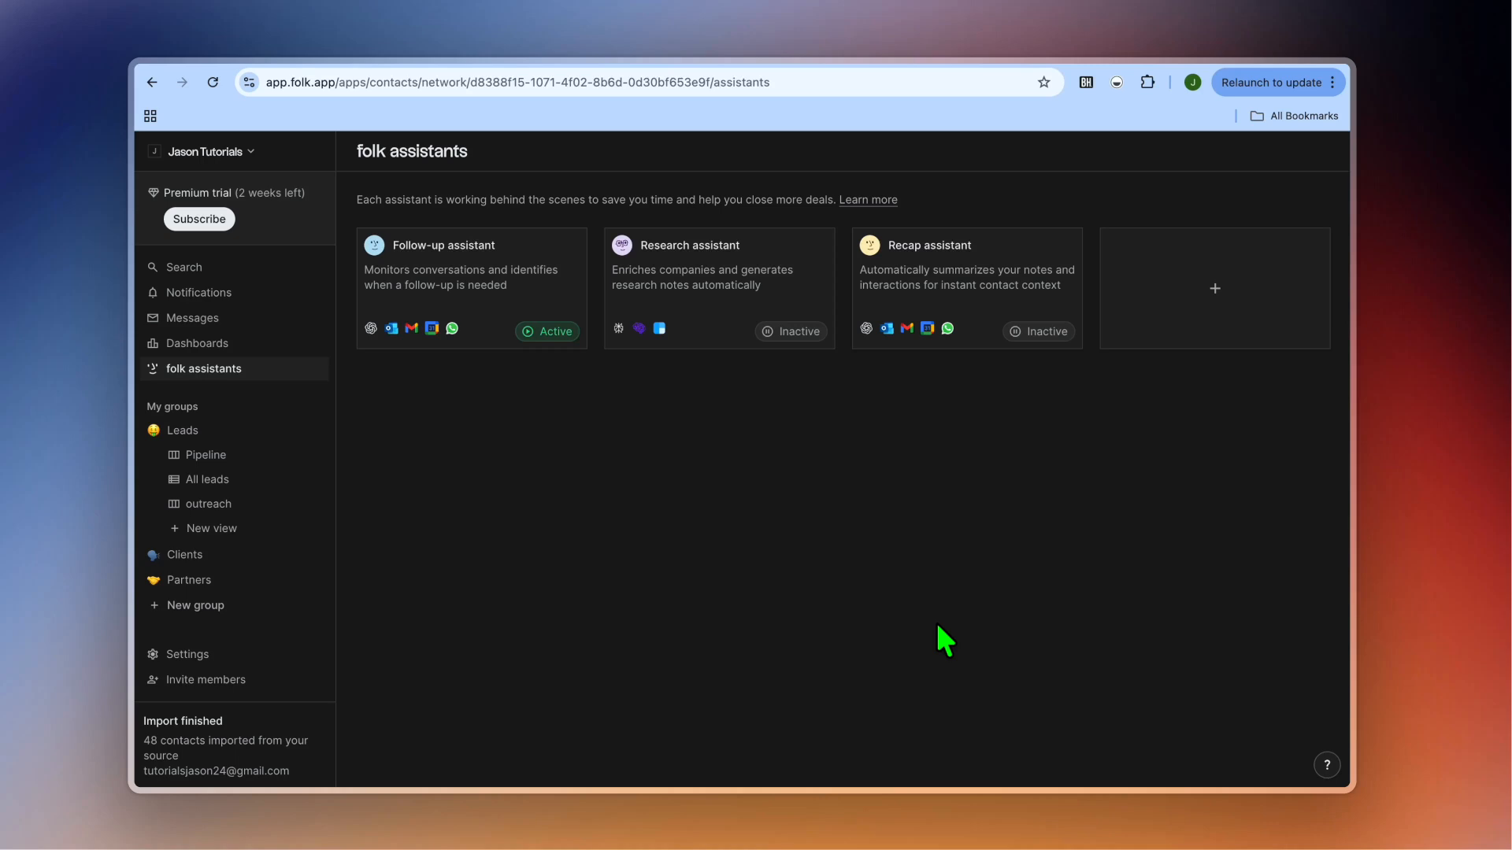